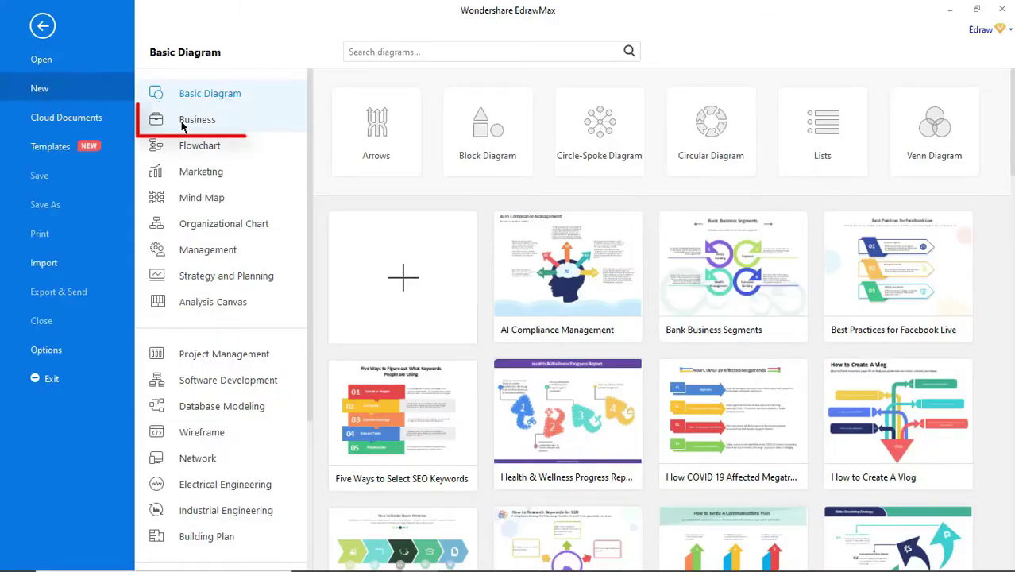
# Create a blank Roadmap drawing from the Business diagram category
pyautogui.click(221, 124)
pyautogui.click(565, 235)
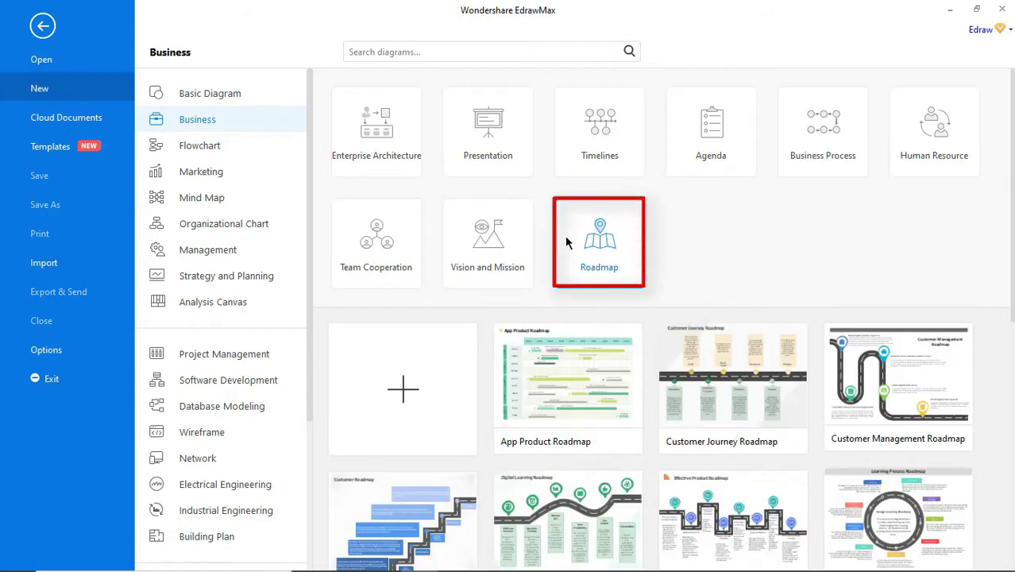
pyautogui.click(402, 386)
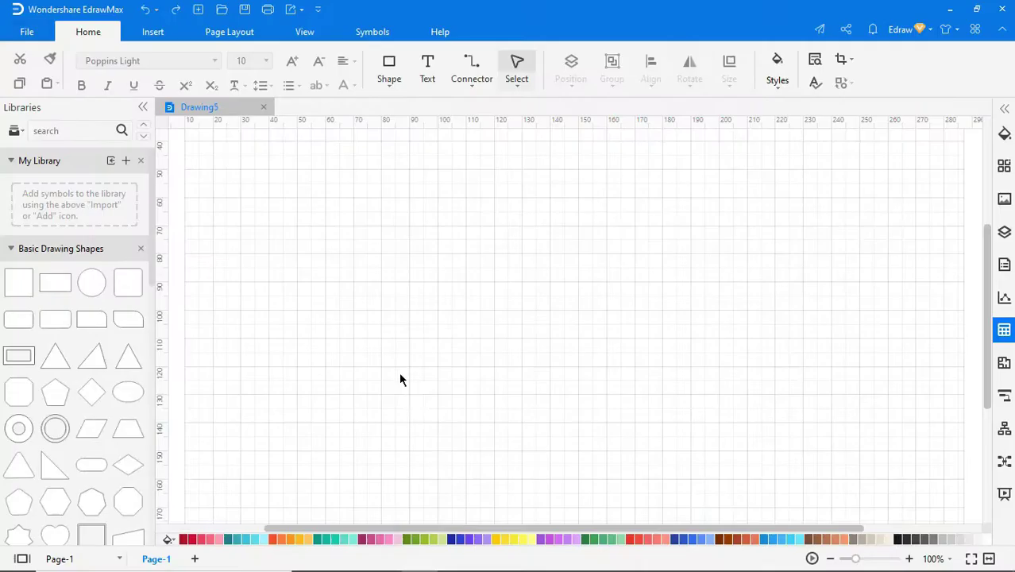
# Insert a table with 10 rows, 20 columns and alternate row shading, and stretch it downward to make its rows taller
pyautogui.click(145, 32)
pyautogui.click(75, 86)
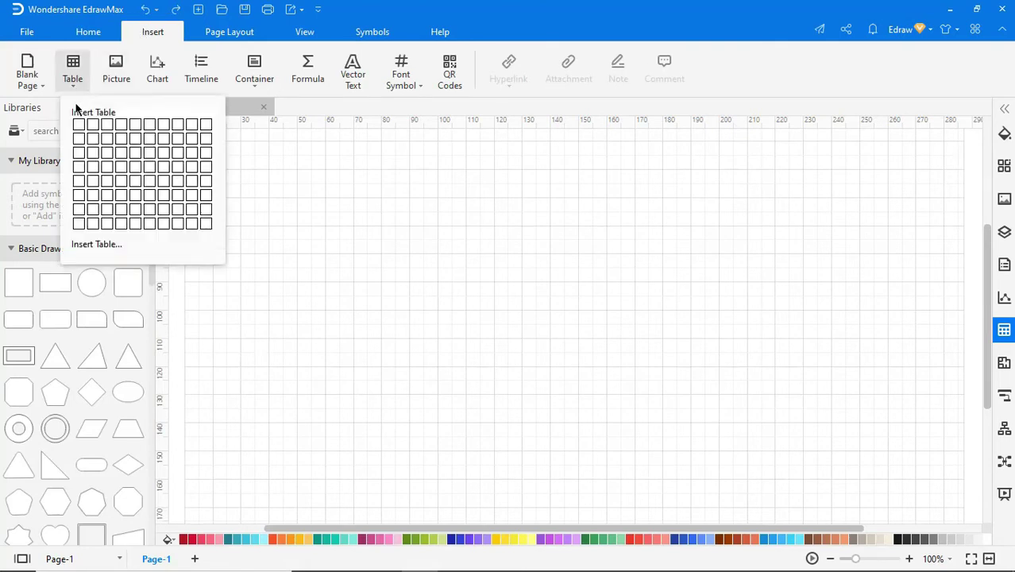
pyautogui.click(75, 245)
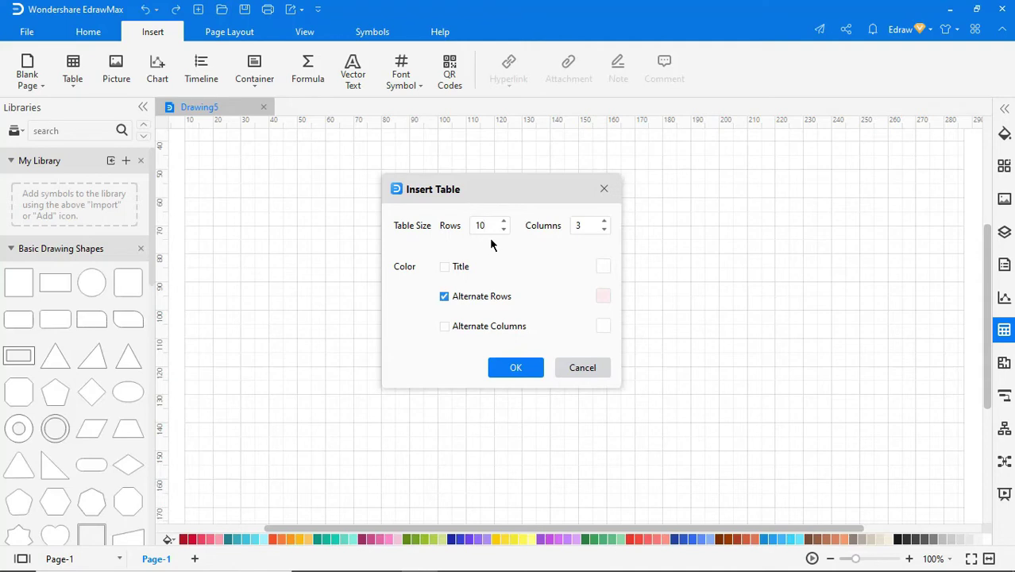
pyautogui.click(592, 226)
pyautogui.write('20')
pyautogui.click(517, 366)
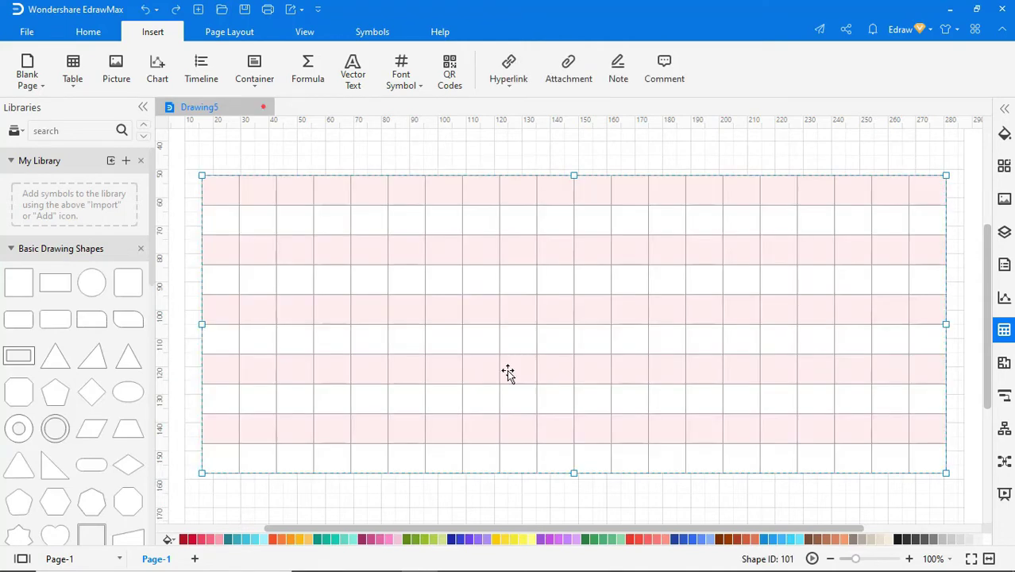
pyautogui.moveTo(574, 472); pyautogui.dragTo(496, 530)
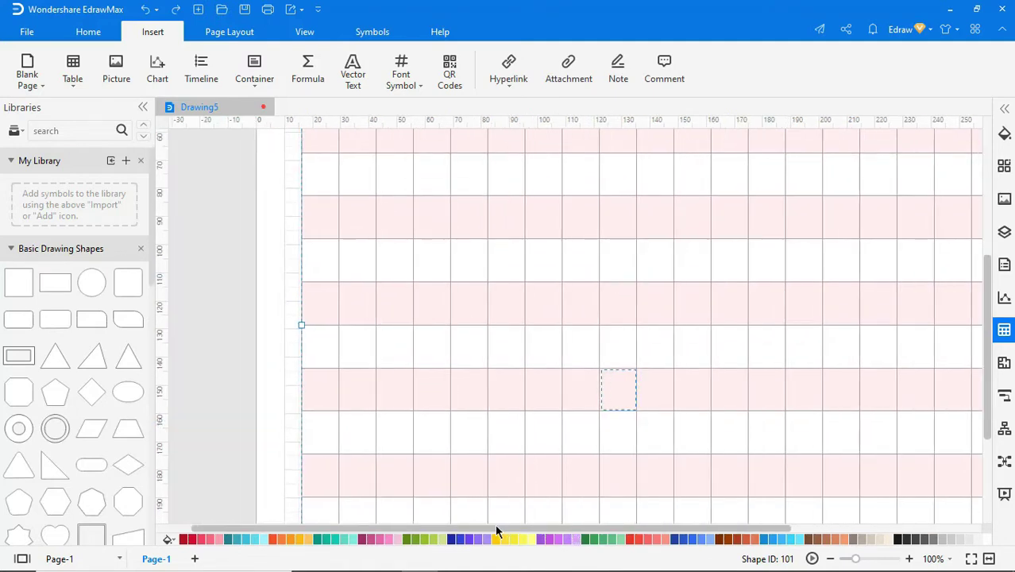
# Insert a second table with 5 rows and 2 columns and place it to the left of the shaded grid
pyautogui.click(74, 87)
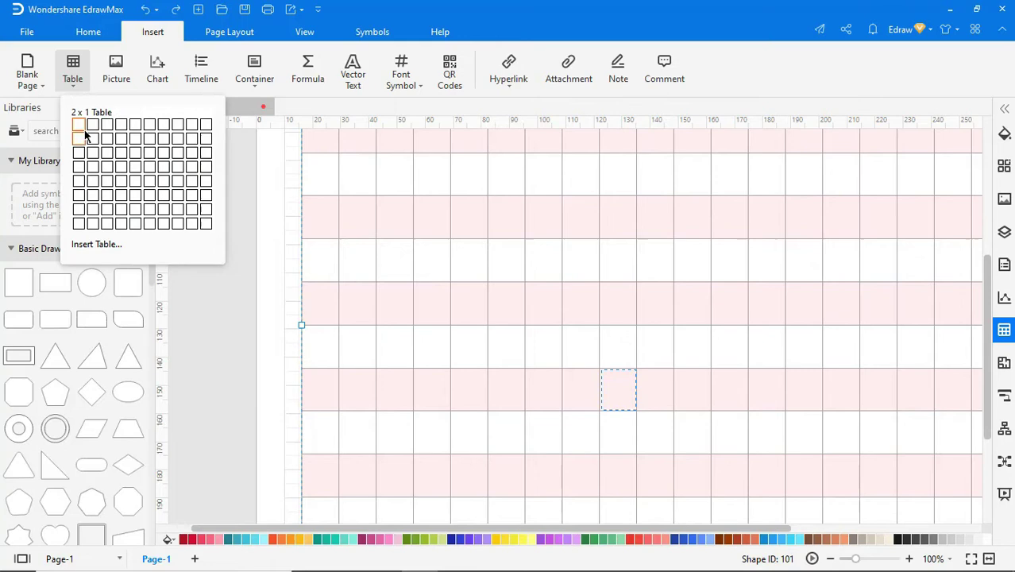
pyautogui.click(92, 181)
pyautogui.moveTo(524, 310); pyautogui.dragTo(172, 228)
pyautogui.scroll(1, 201, 231)
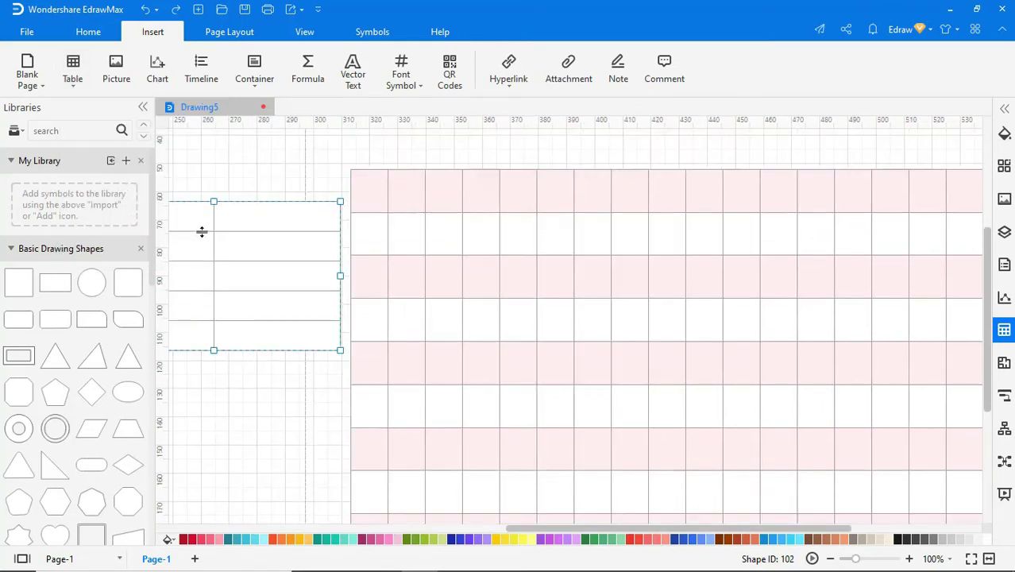
# Resize the five-row table to match the shaded grid's height, and narrow it with a slim first column beside a wider second column
pyautogui.moveTo(213, 200); pyautogui.dragTo(211, 173)
pyautogui.moveTo(214, 350); pyautogui.dragTo(232, 468)
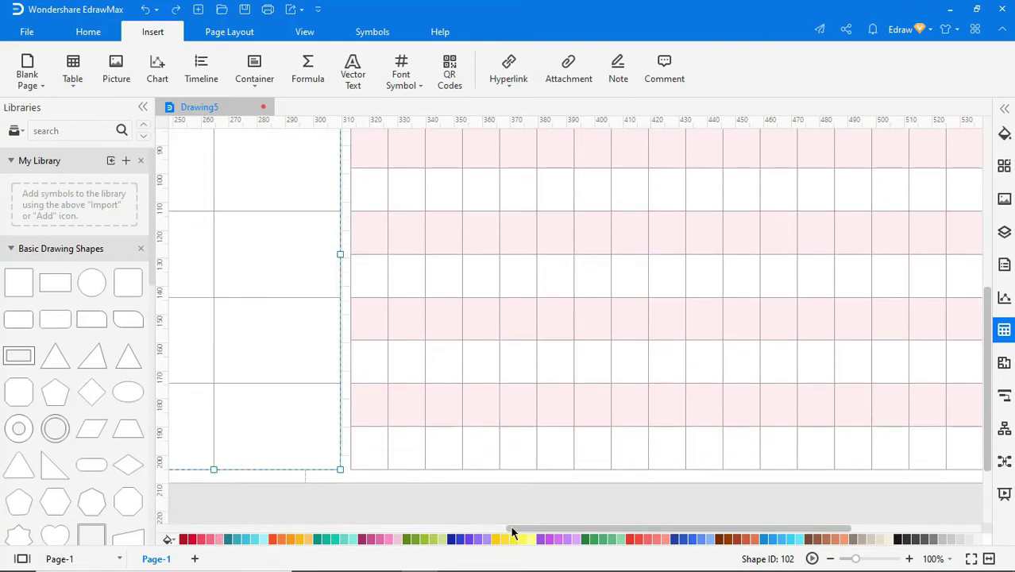
pyautogui.moveTo(512, 529); pyautogui.dragTo(422, 527)
pyautogui.moveTo(260, 268); pyautogui.dragTo(360, 270)
pyautogui.moveTo(436, 283); pyautogui.dragTo(387, 263)
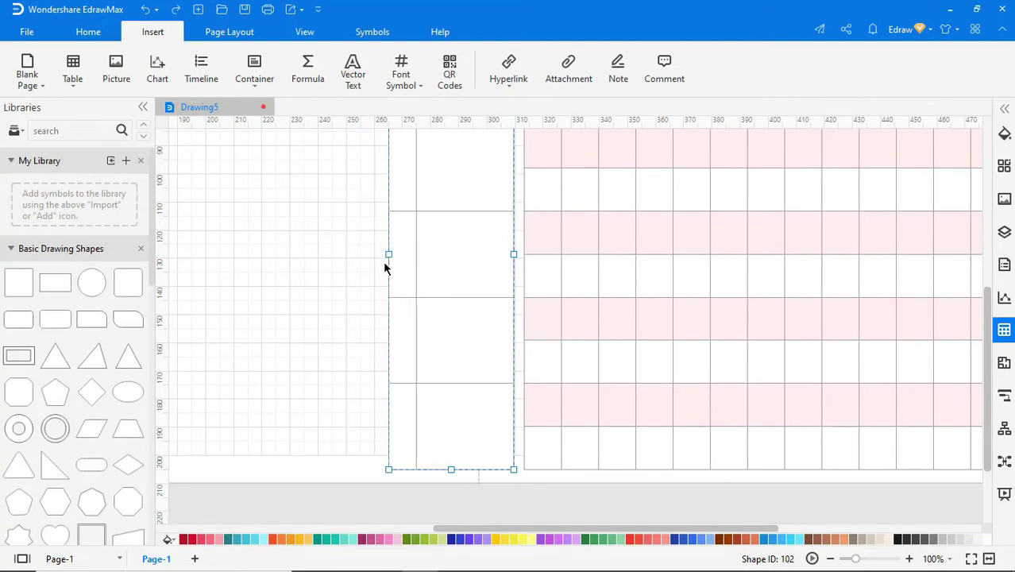
# Insert a one-row, ten-column table above the shaded grid, matched to its width, and label its cells DH01 to DH10
pyautogui.click(81, 85)
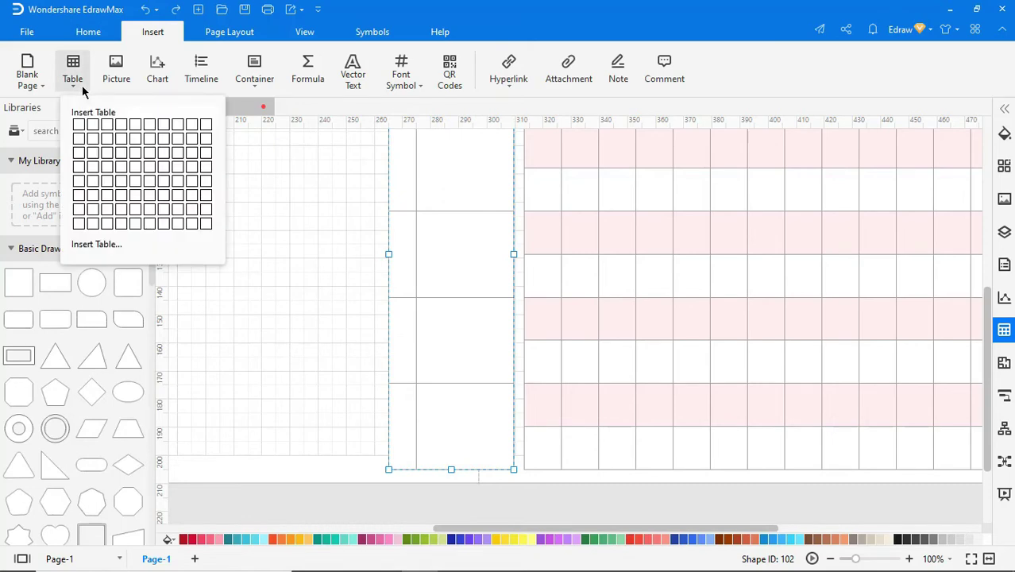
pyautogui.click(204, 127)
pyautogui.moveTo(433, 328); pyautogui.dragTo(575, 173)
pyautogui.moveTo(904, 169); pyautogui.dragTo(755, 179)
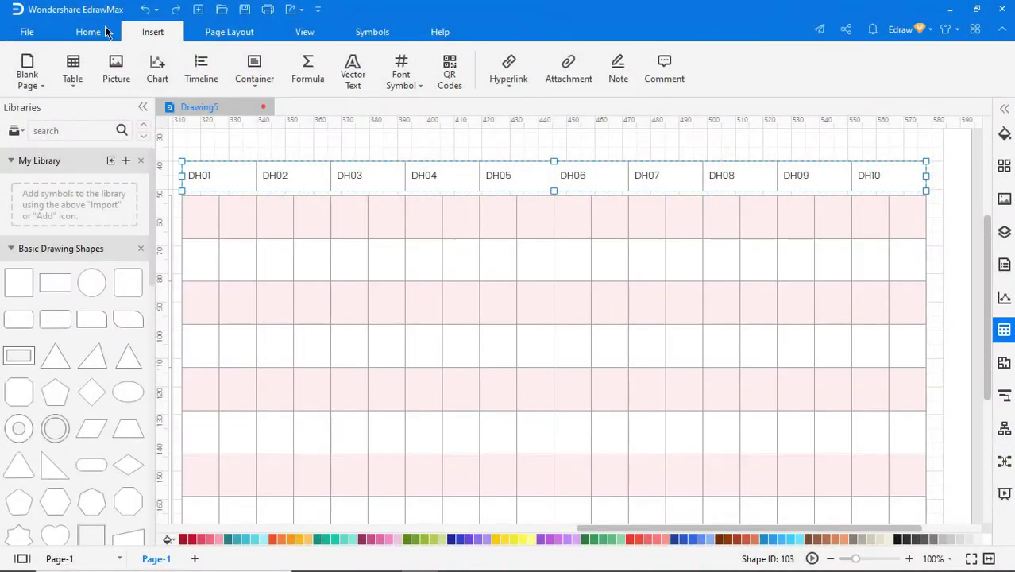
# Set the DH01–DH10 header table's font to Poppins and center its text in the cells
pyautogui.click(102, 29)
pyautogui.click(214, 61)
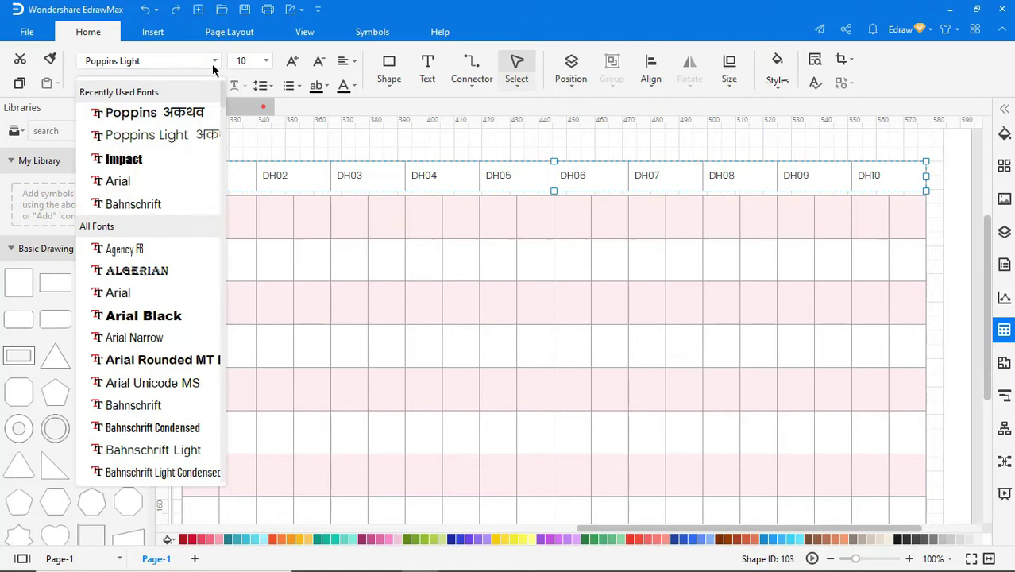
pyautogui.click(172, 111)
pyautogui.click(340, 66)
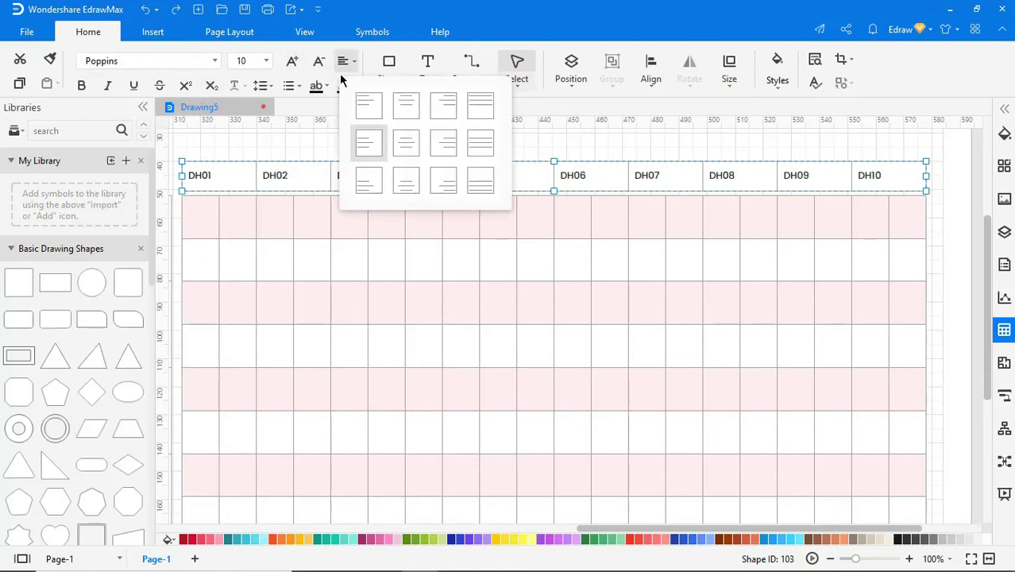
pyautogui.click(316, 143)
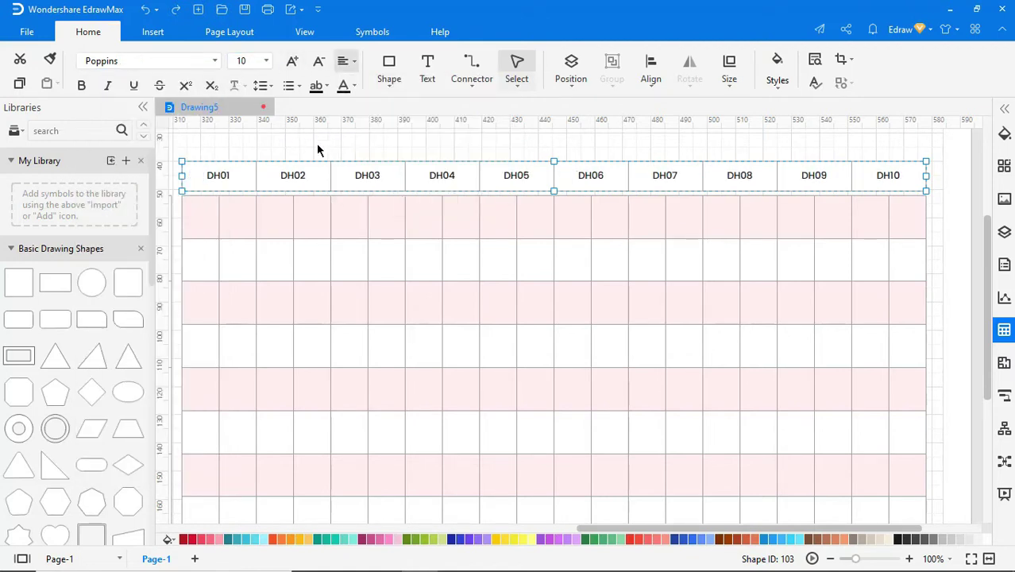
pyautogui.click(317, 143)
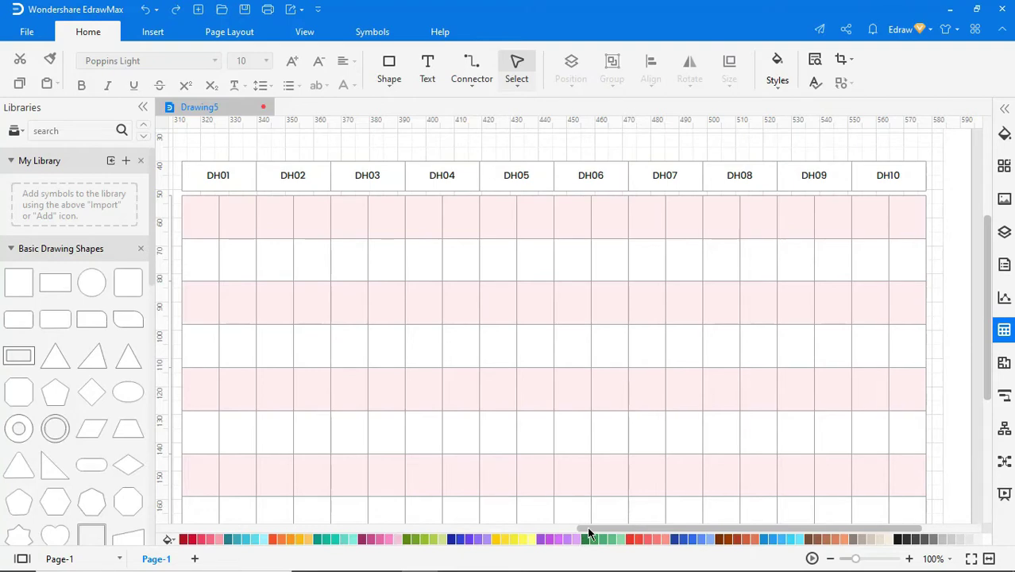
# Split each second-column cell of the five-row table into 2 rows and 1 column
pyautogui.moveTo(588, 533); pyautogui.dragTo(467, 540)
pyautogui.click(392, 231)
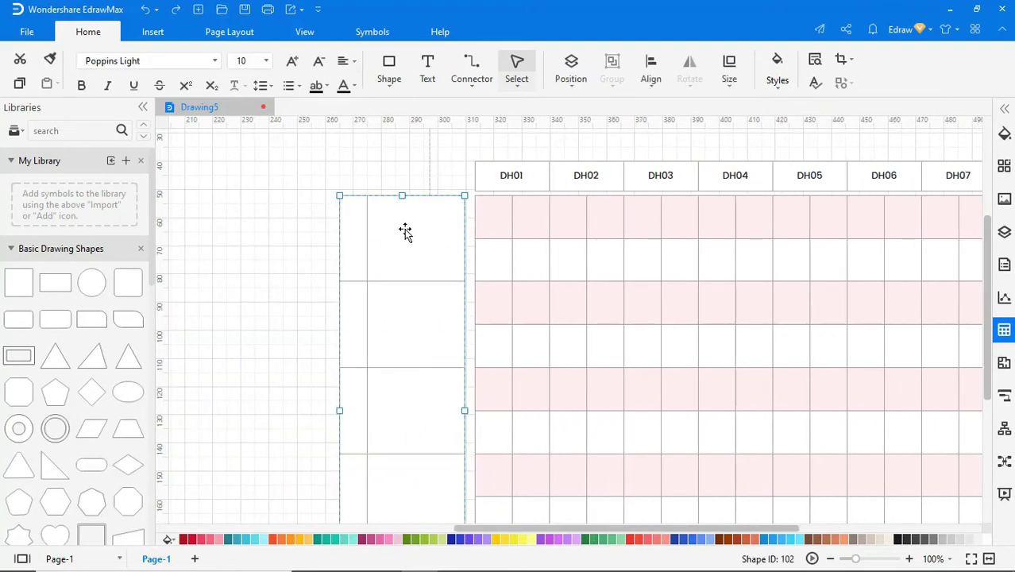
pyautogui.click(415, 228)
pyautogui.click(1002, 108)
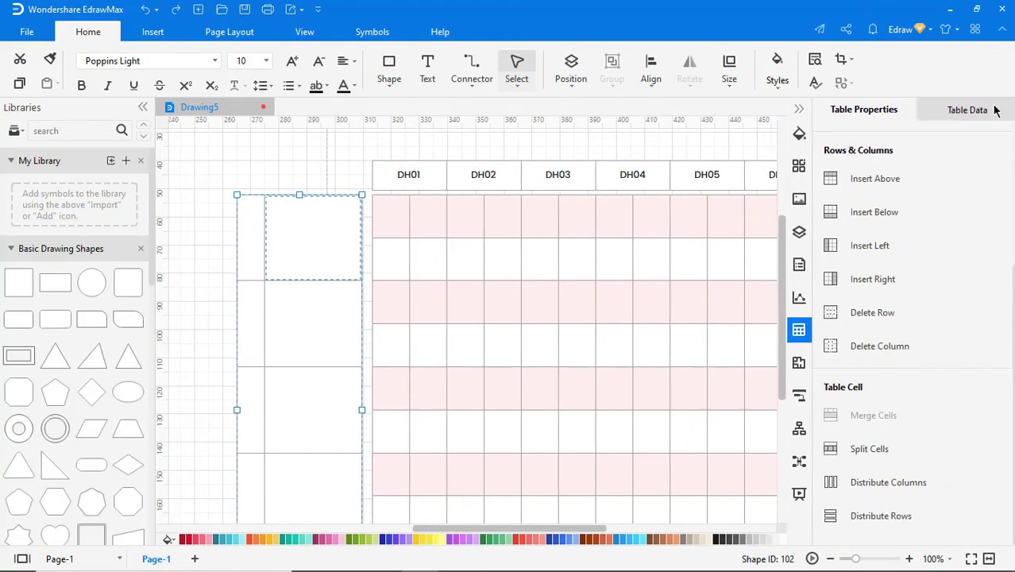
pyautogui.click(836, 450)
pyautogui.click(563, 273)
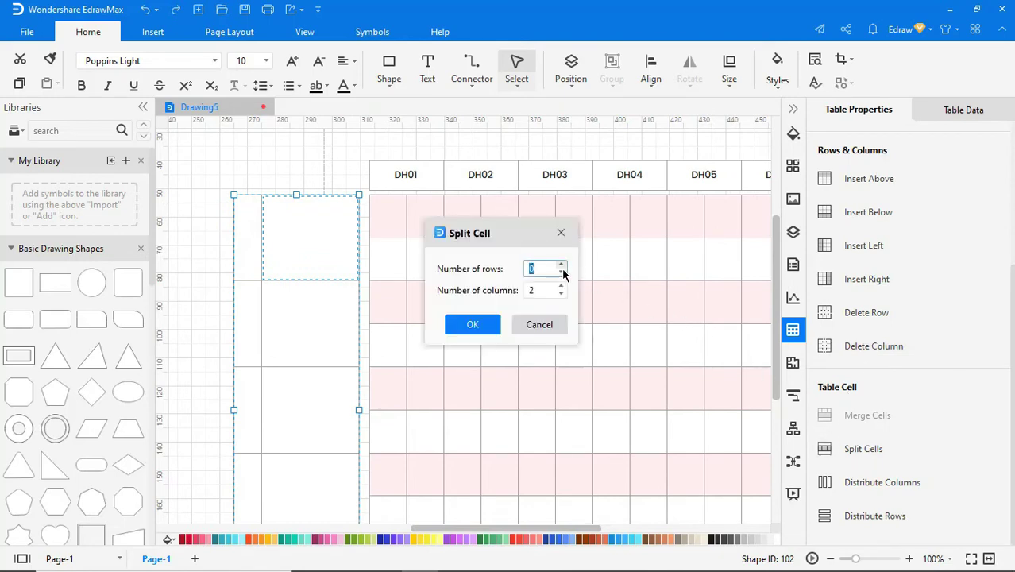
pyautogui.click(562, 293)
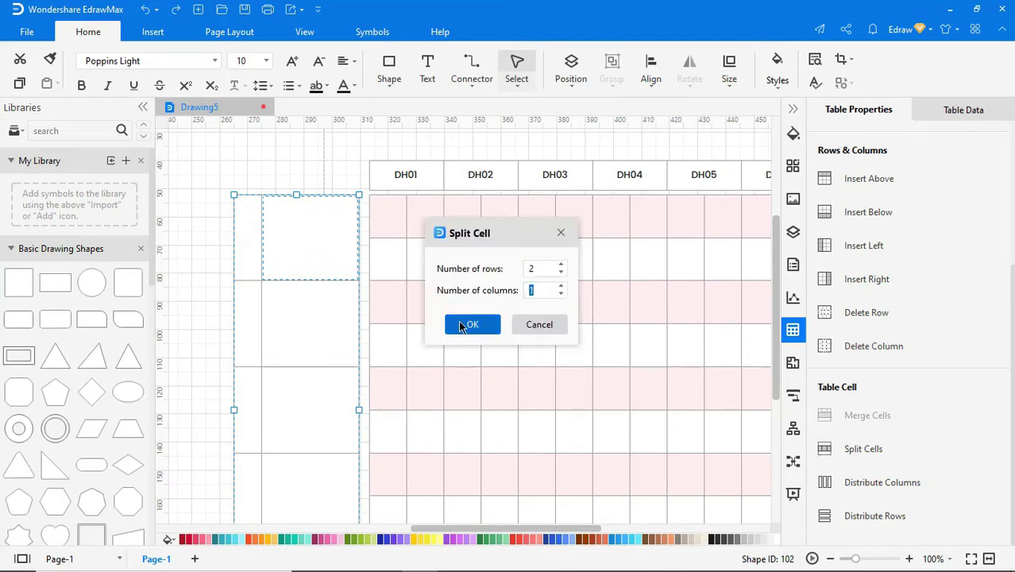
pyautogui.click(467, 324)
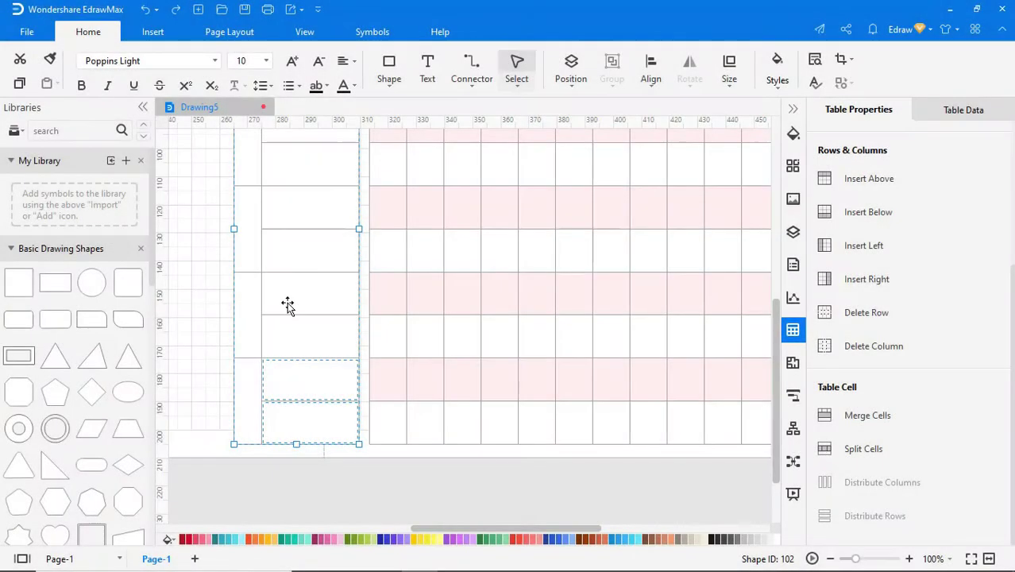
pyautogui.scroll(-1, 285, 300)
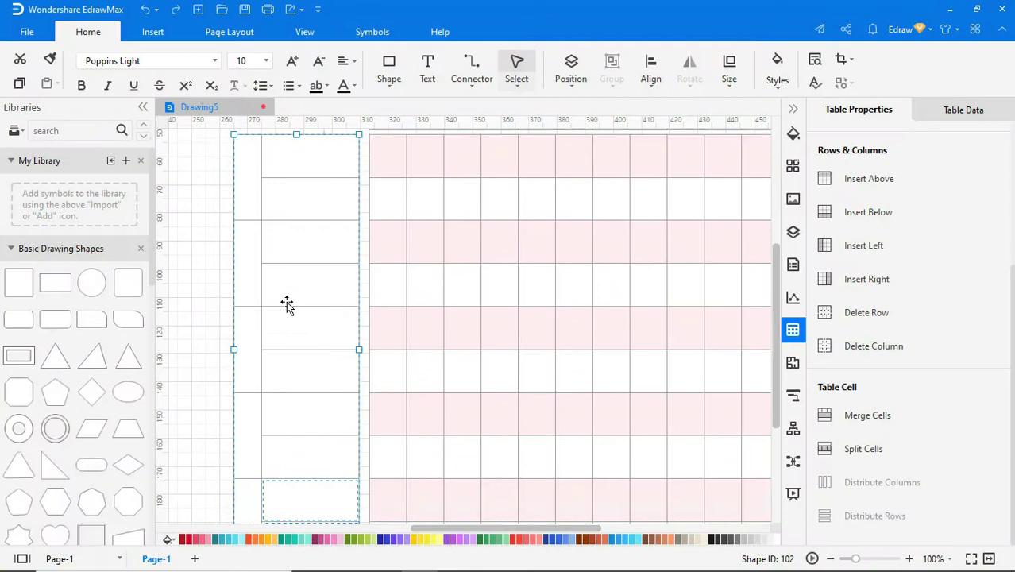
# Label the five-row table's first column M 1 to M 5 and enter people's first names in the M 1 and M 2 cells
pyautogui.click(249, 176)
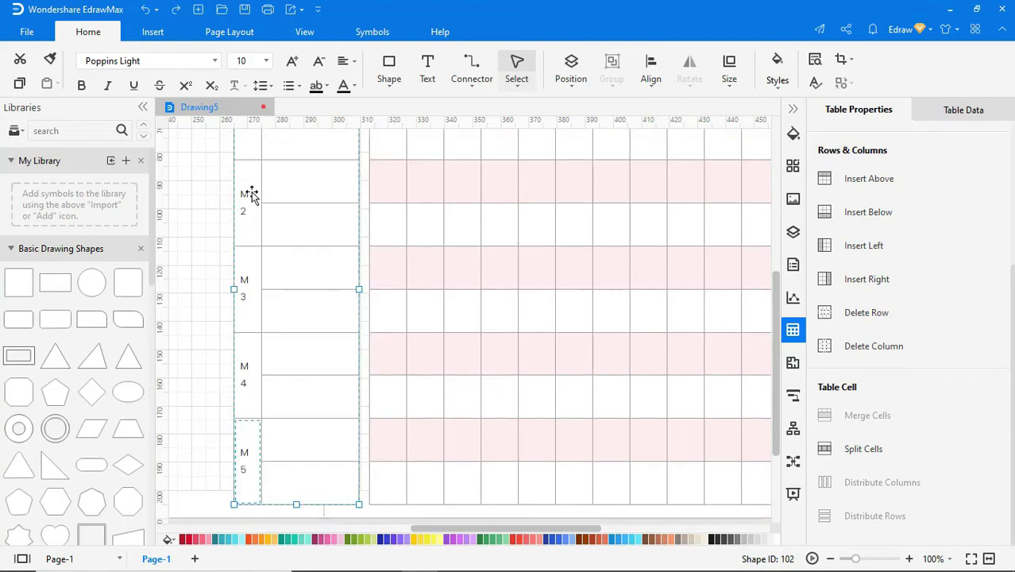
pyautogui.click(286, 165)
pyautogui.write('CARLY')
pyautogui.press('Down')
pyautogui.write('OMAR')
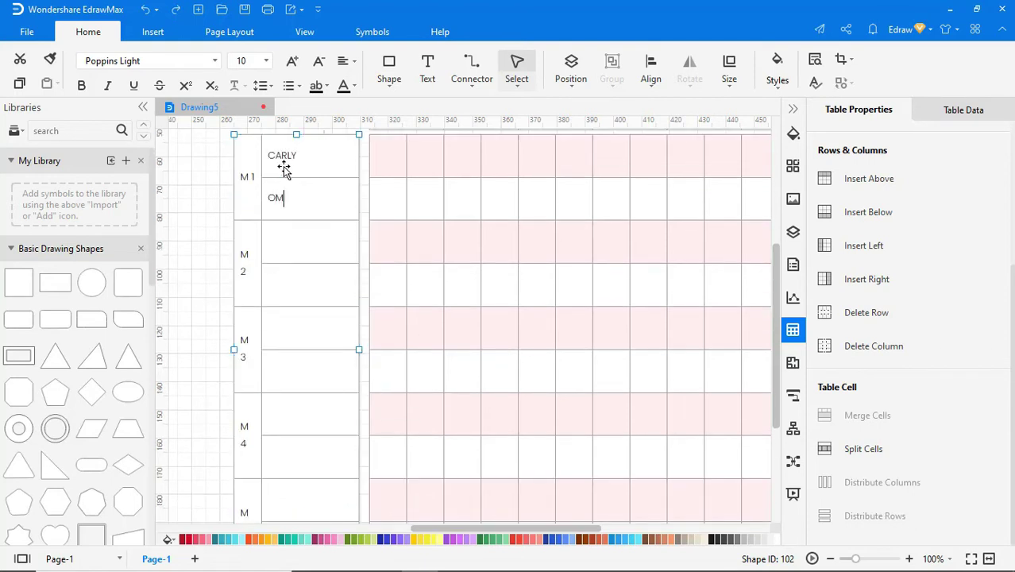
pyautogui.press('Down')
pyautogui.write('M')
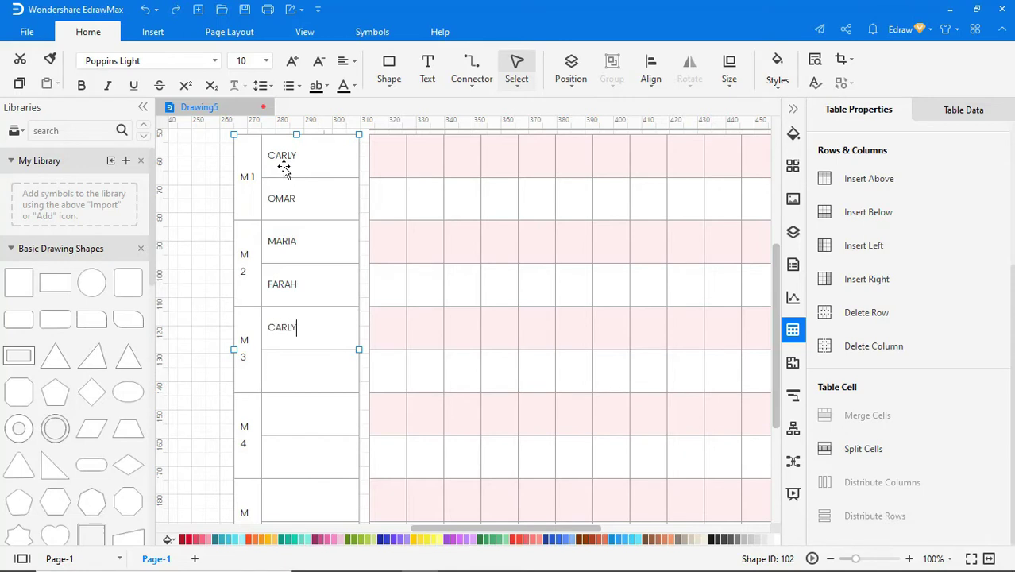
# Enter people's first names in the second-column cells for M 3, M 4 and M 5
pyautogui.write('X')
pyautogui.press('Down')
pyautogui.write('JAMIE')
pyautogui.press('Down')
pyautogui.write('KILOPTHEO')
pyautogui.press('Down')
pyautogui.write('T')
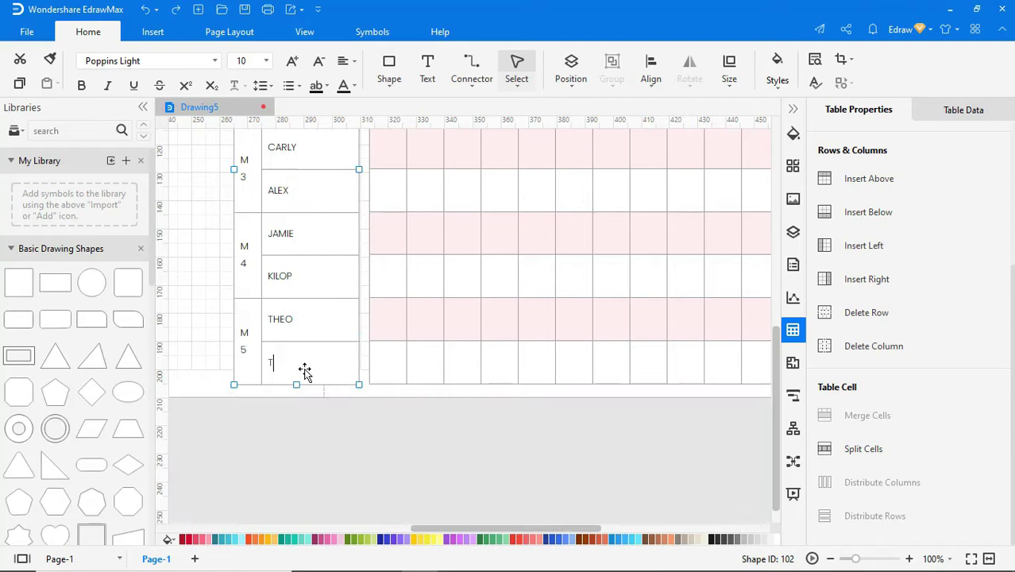
pyautogui.press('Escape')
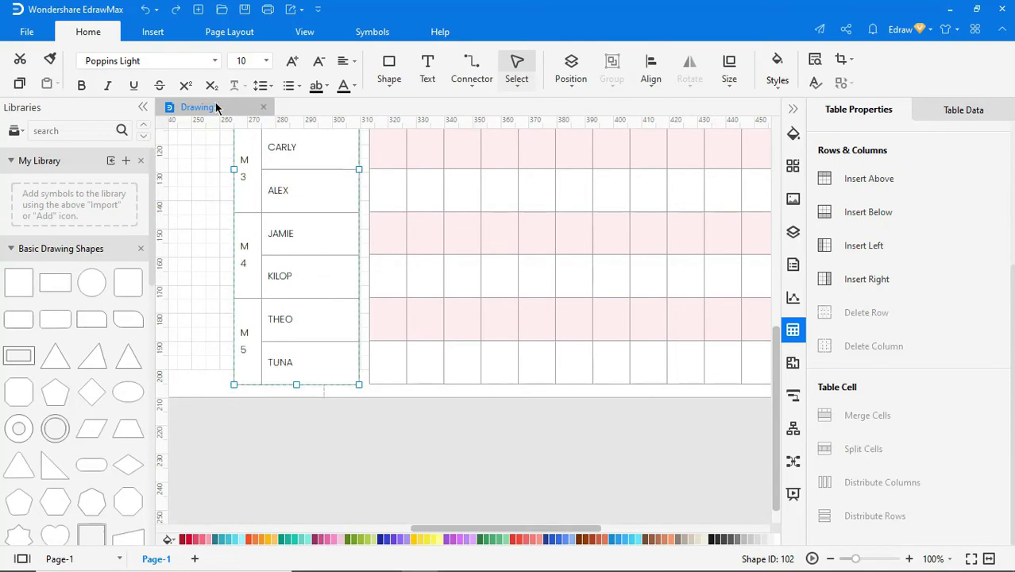
# Set the names table's font to Poppins and center its text in the cells
pyautogui.click(214, 62)
pyautogui.click(205, 108)
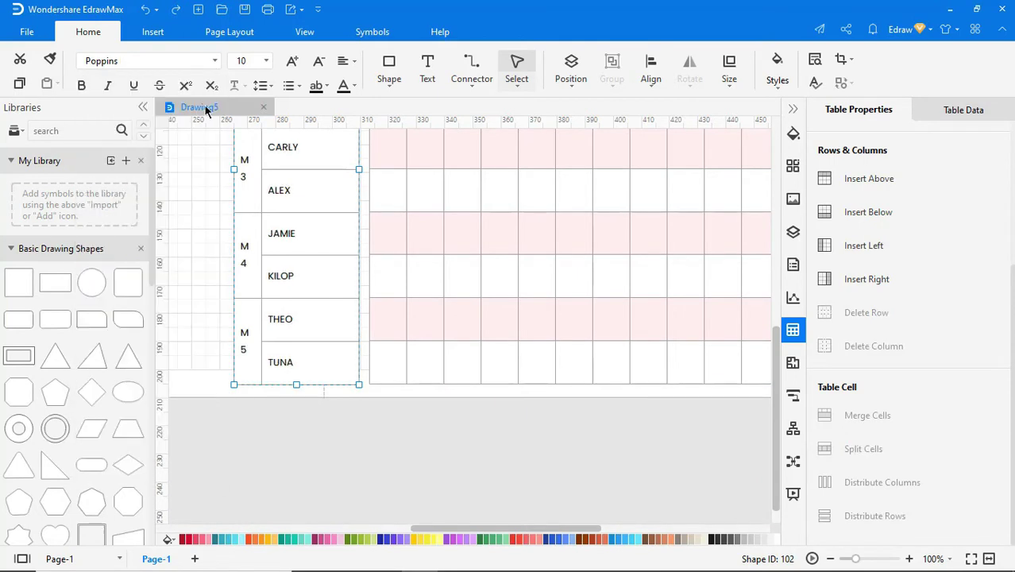
pyautogui.click(343, 62)
pyautogui.click(404, 143)
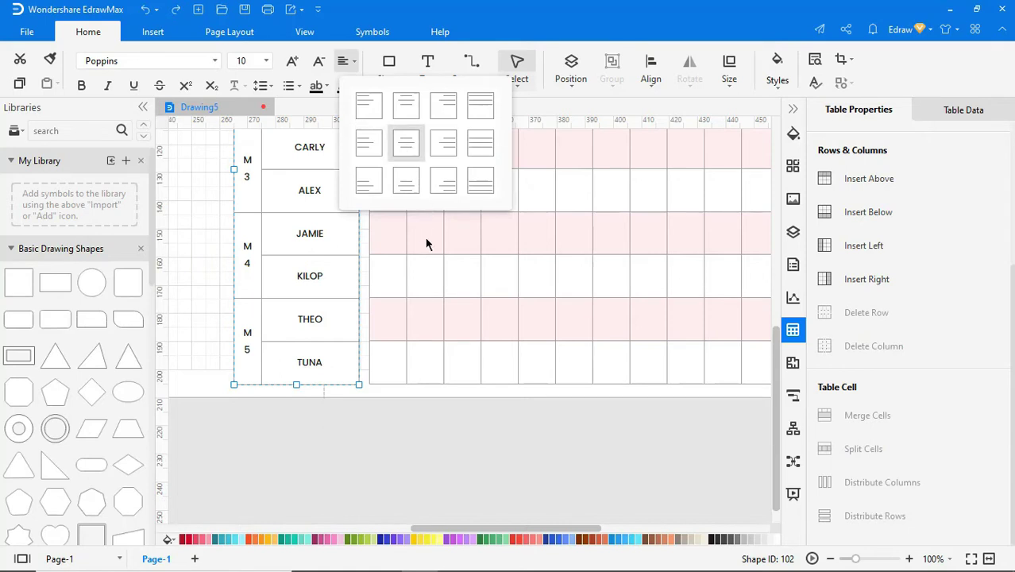
pyautogui.click(401, 412)
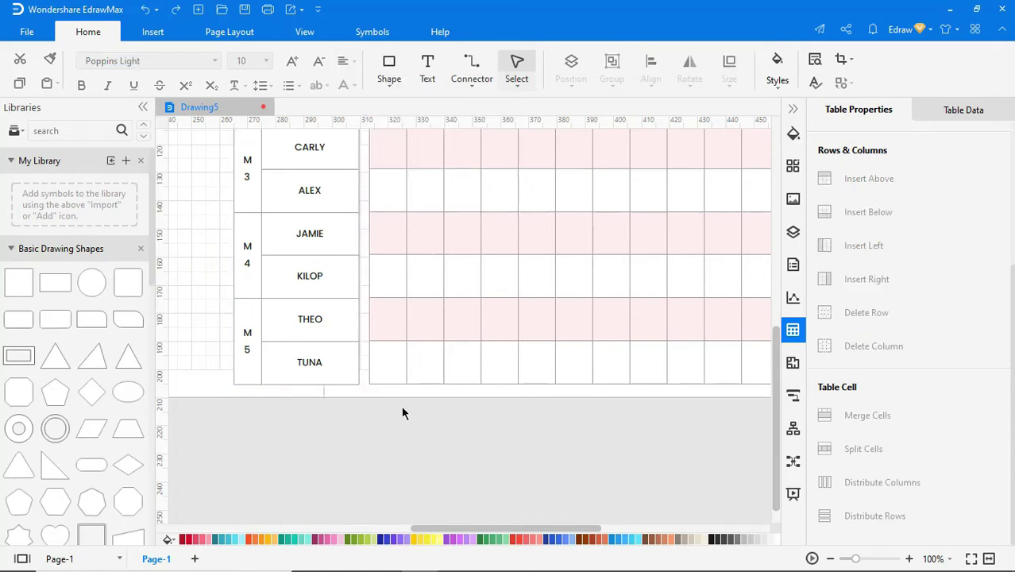
# Add a circle shape, shrink it to a small marker and place it in the grid's first row under DH01
pyautogui.scroll(3, 401, 412)
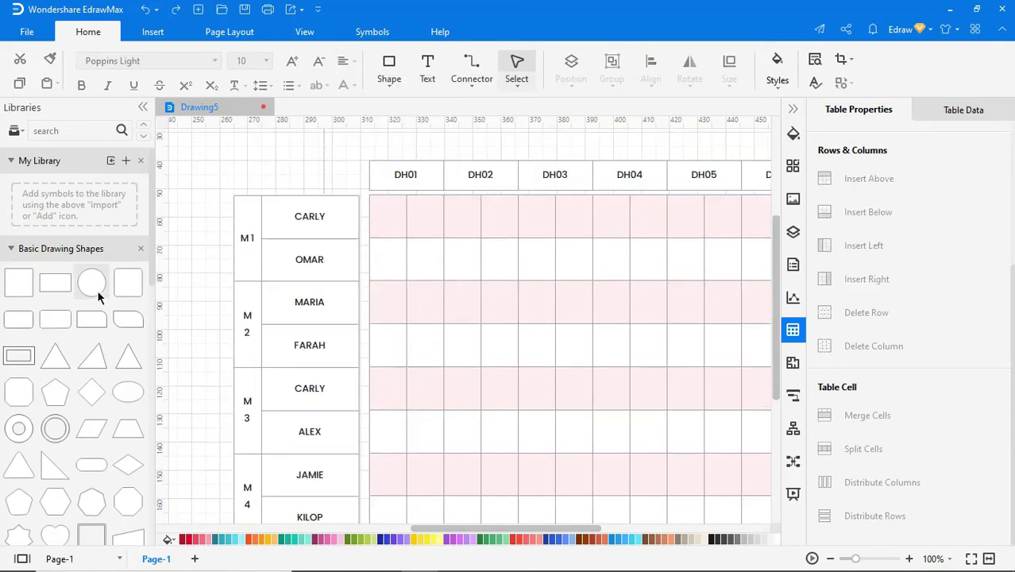
pyautogui.moveTo(97, 289); pyautogui.dragTo(430, 270)
pyautogui.moveTo(475, 315); pyautogui.dragTo(405, 228)
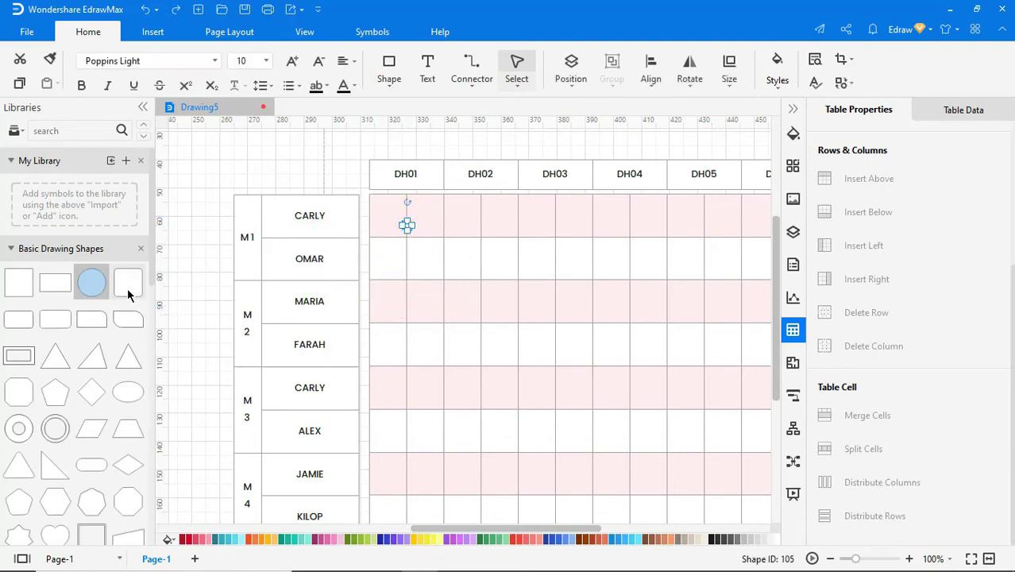
# Fill the grid's rows with copied rectangular bars of varying lengths under the DH columns, placing small circles ahead of some bars
pyautogui.moveTo(54, 282)
pyautogui.mouseDown()
pyautogui.moveTo(484, 284)
pyautogui.moveTo(494, 278)
pyautogui.moveTo(460, 226)
pyautogui.moveTo(642, 226)
pyautogui.mouseUp()
pyautogui.hotkey('ctrl', 'v')
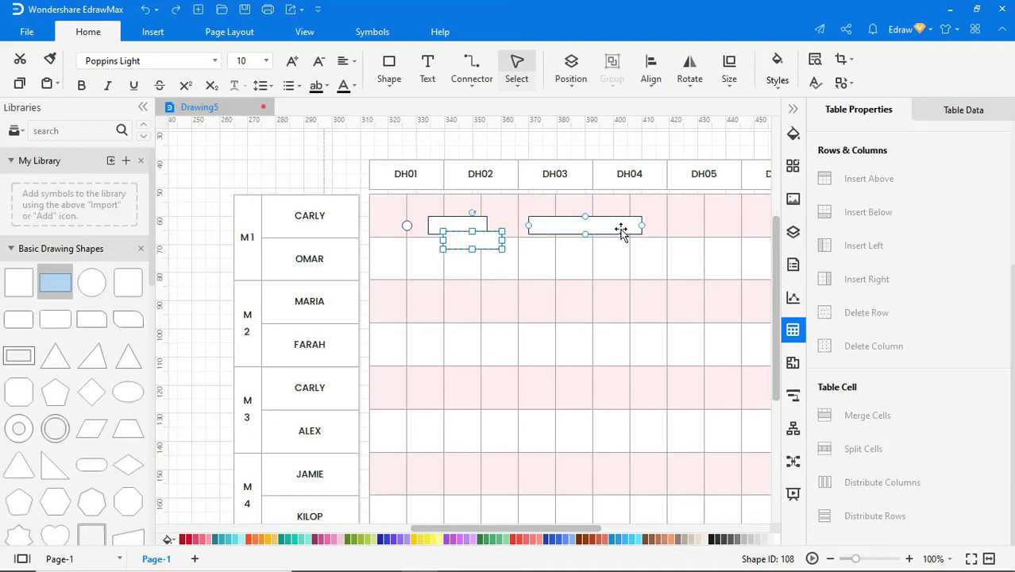
pyautogui.moveTo(482, 242); pyautogui.dragTo(523, 230)
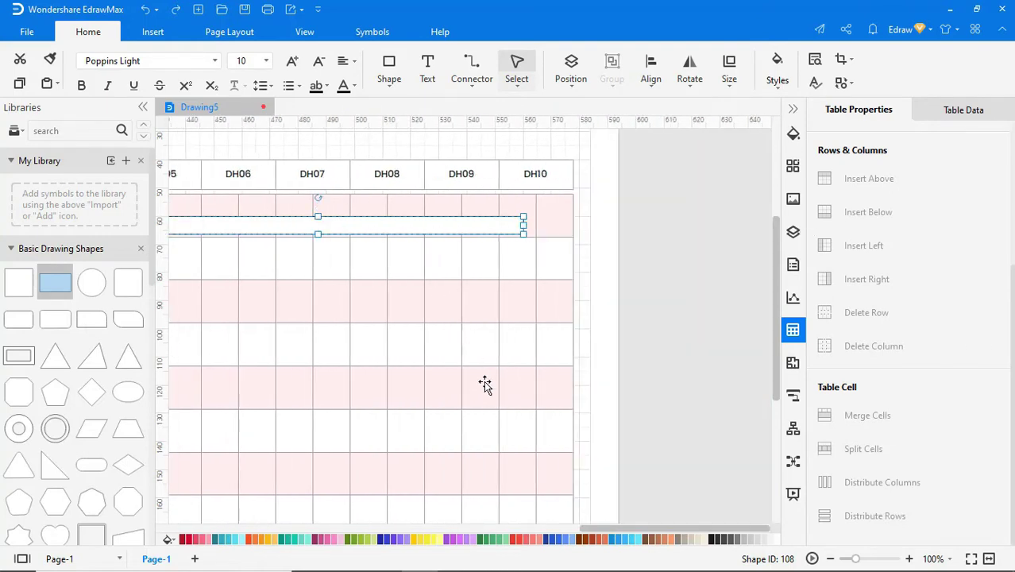
pyautogui.moveTo(586, 536); pyautogui.dragTo(479, 518)
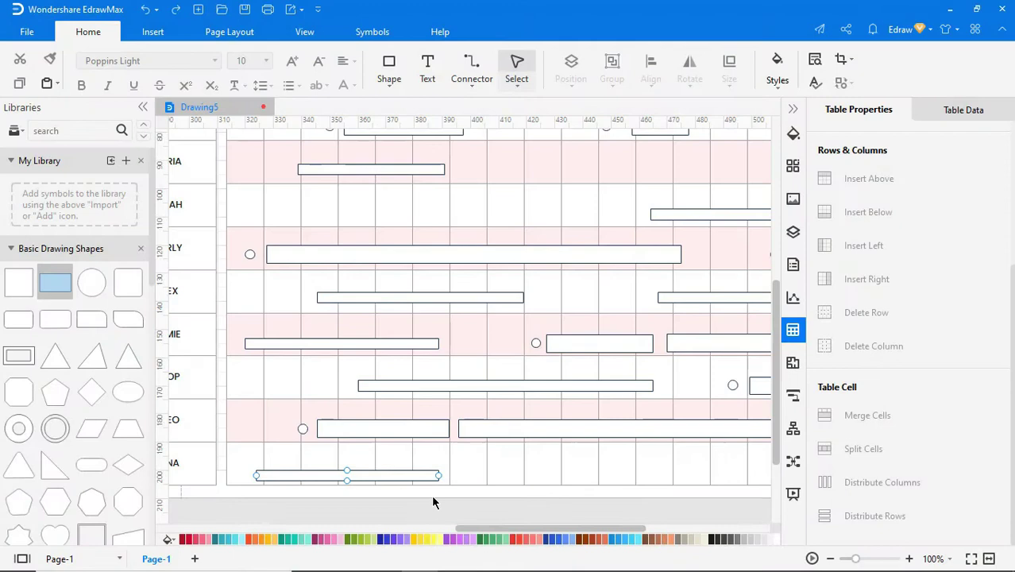
# Add a text box reading "Design Goal" above the DH header row
pyautogui.scroll(5, 431, 494)
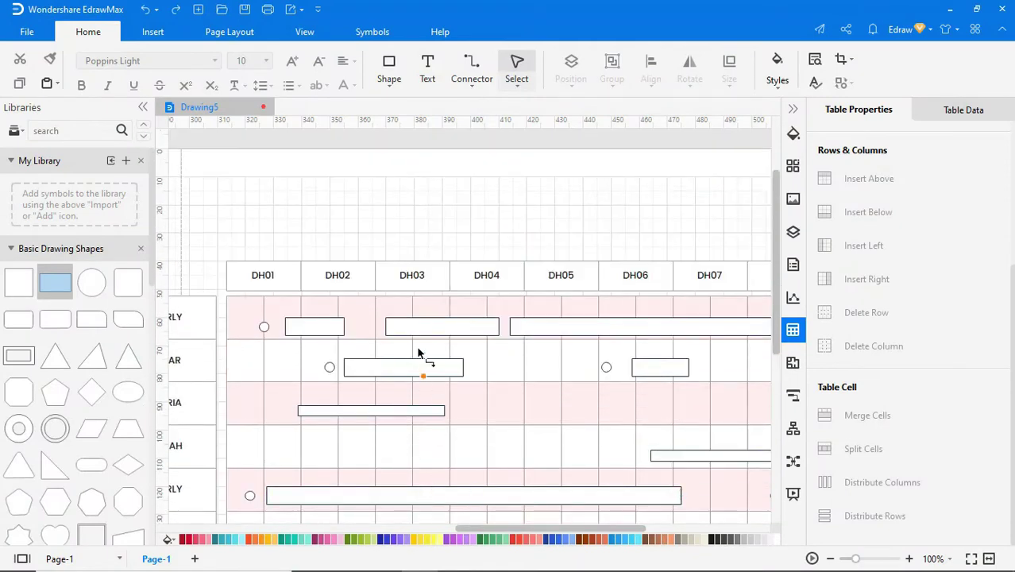
pyautogui.click(427, 68)
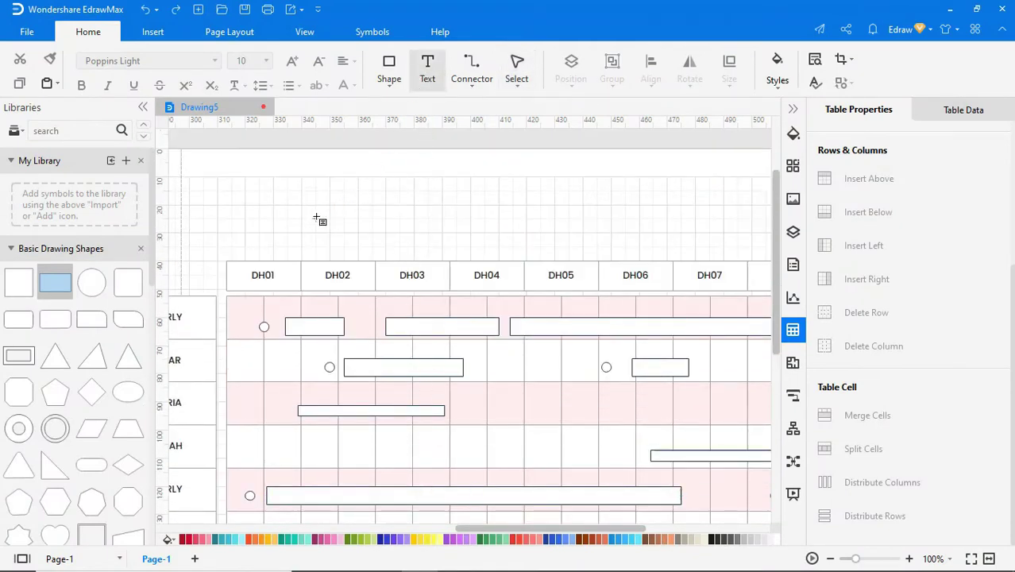
pyautogui.moveTo(316, 220); pyautogui.dragTo(427, 239)
pyautogui.write('Design Goal')
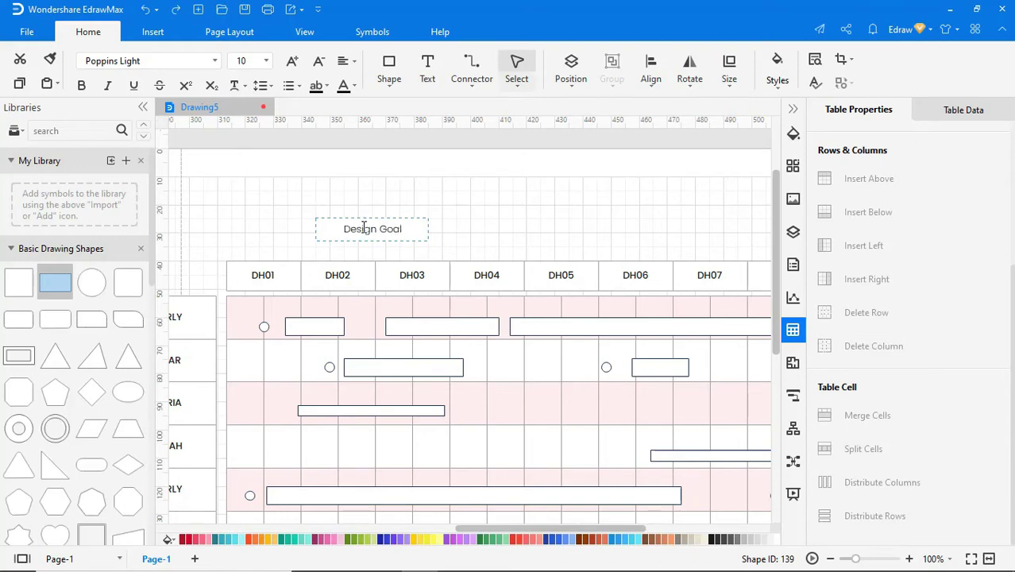
# Set the "Design Goal" text to Poppins size 8 and place it above the first bar in the grid's first row
pyautogui.hotkey('ctrl', 'a')
pyautogui.click(214, 61)
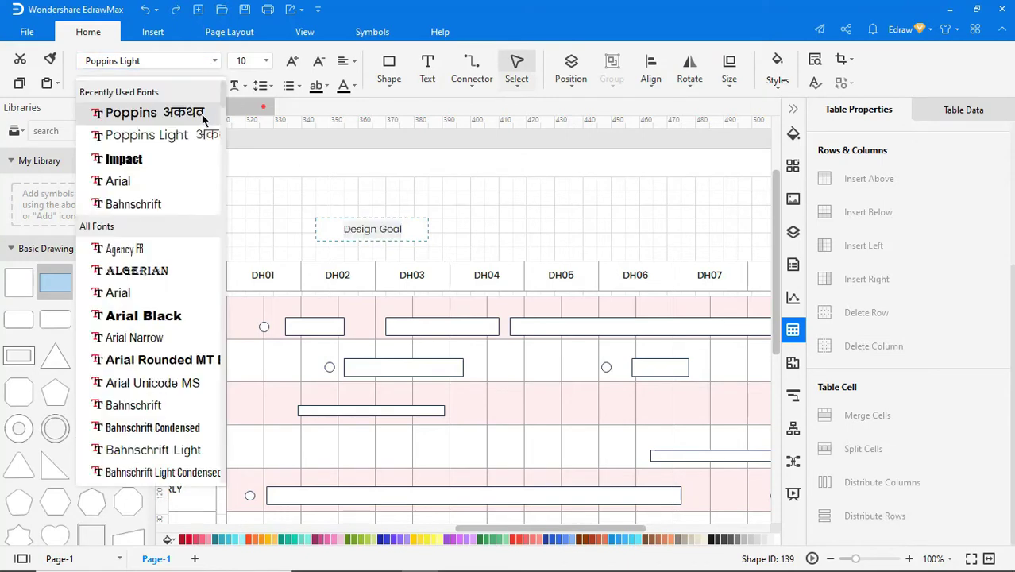
pyautogui.click(146, 109)
pyautogui.click(318, 61)
pyautogui.click(319, 62)
pyautogui.click(397, 226)
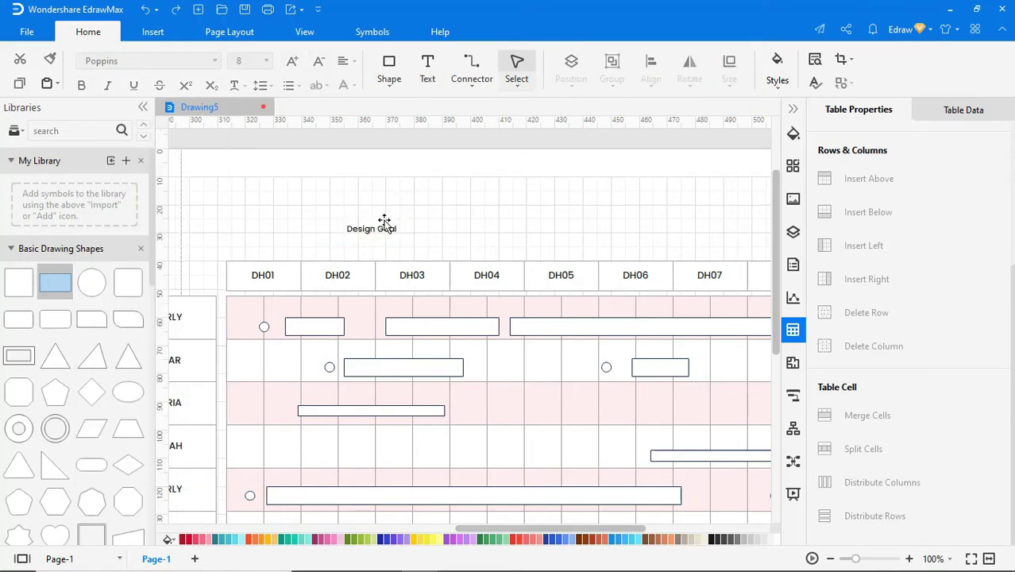
pyautogui.moveTo(352, 216); pyautogui.dragTo(347, 307)
# Add a text box reading "Assentment and Writeup of Current Needs" above the header row
pyautogui.click(462, 56)
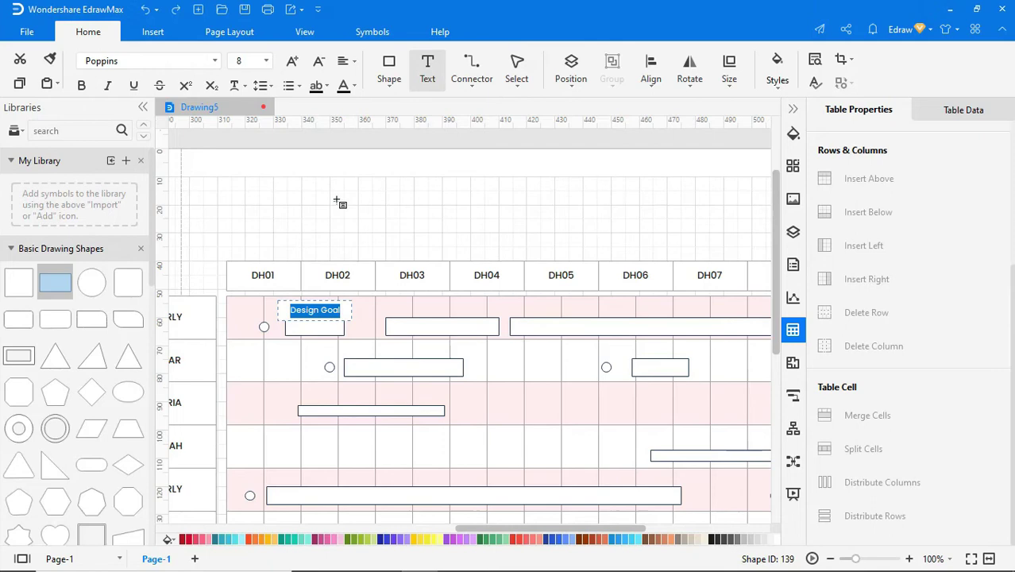
pyautogui.moveTo(336, 200); pyautogui.dragTo(429, 222)
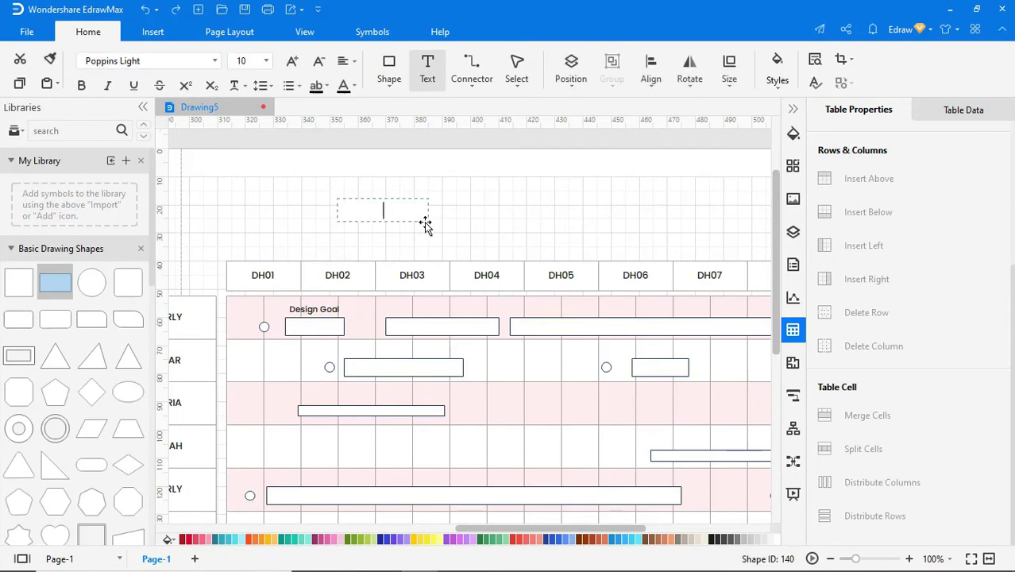
pyautogui.write('Assentment and')
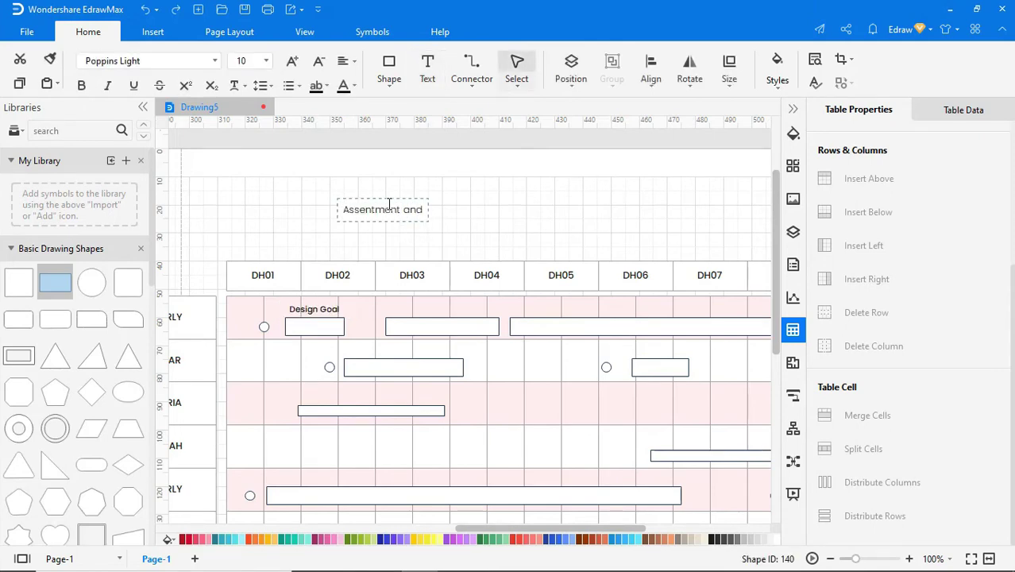
pyautogui.write(' Writeup of Current Needs')
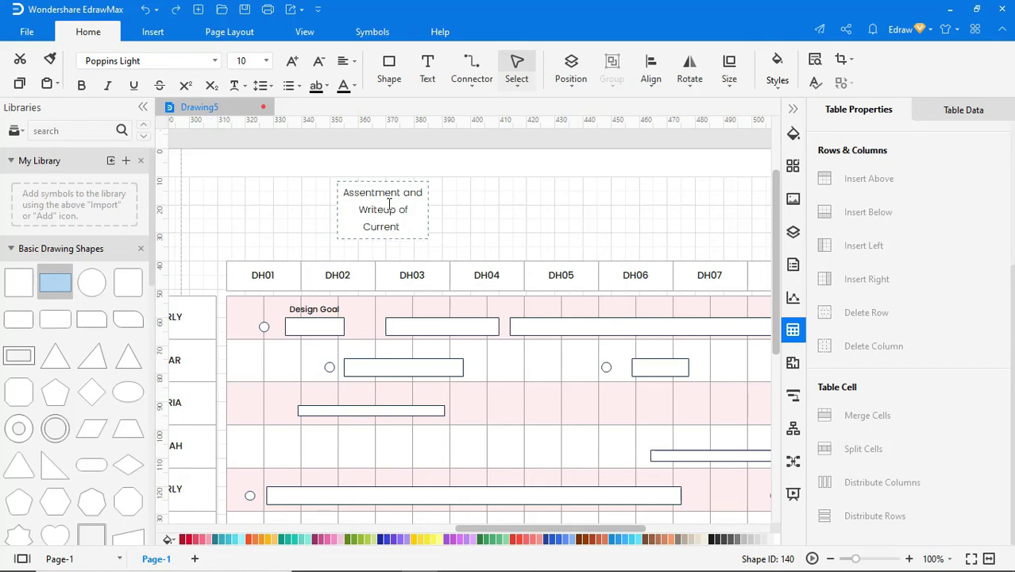
# Set the "Assentment and Writeup of Current Needs" text to Poppins size 8, widen its box and place it above the first row's second bar
pyautogui.hotkey('ctrl', 'a')
pyautogui.click(214, 60)
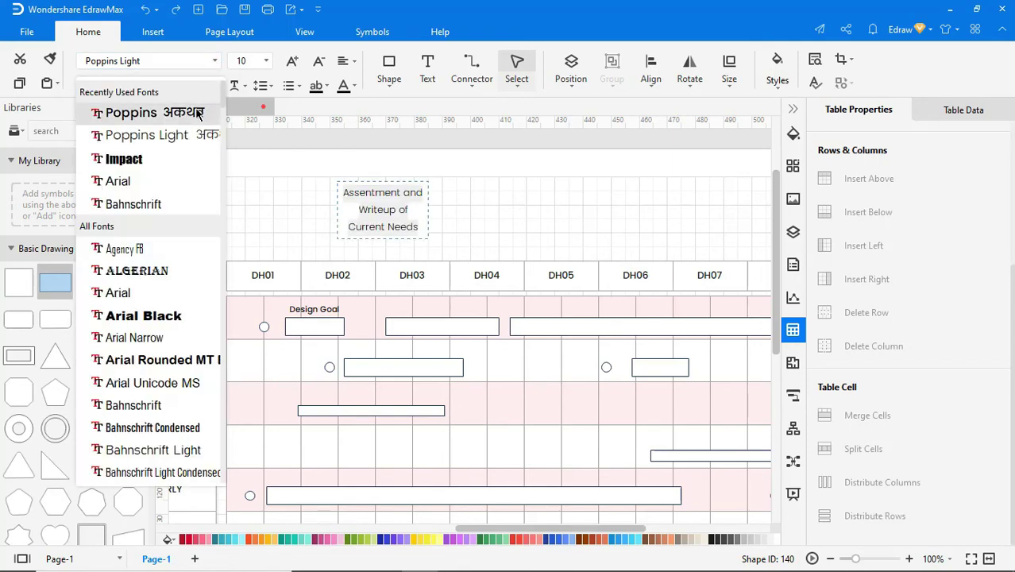
pyautogui.click(227, 109)
pyautogui.click(319, 65)
pyautogui.click(319, 66)
pyautogui.click(456, 199)
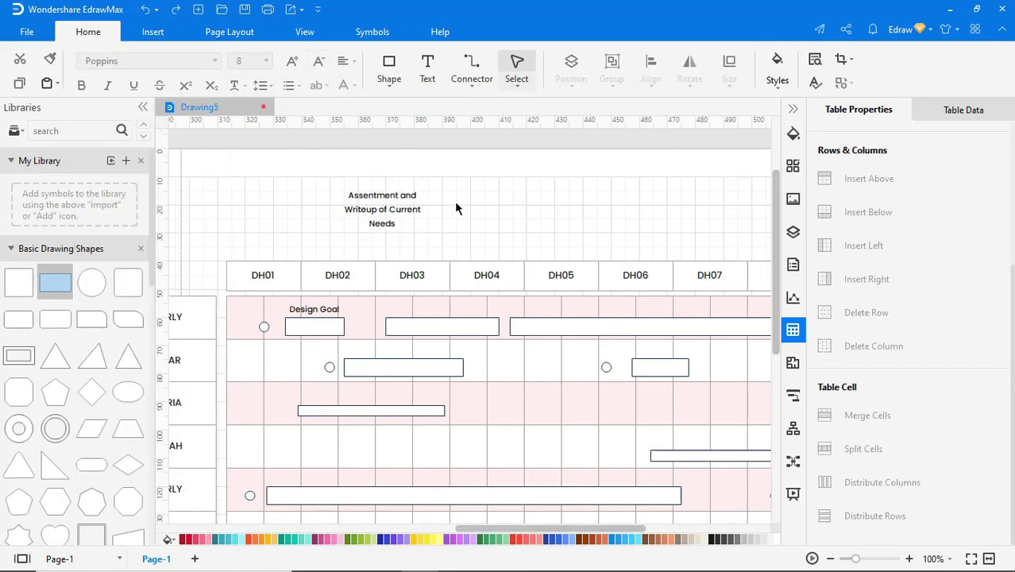
pyautogui.click(424, 205)
pyautogui.moveTo(430, 209); pyautogui.dragTo(459, 206)
pyautogui.moveTo(397, 236); pyautogui.dragTo(431, 299)
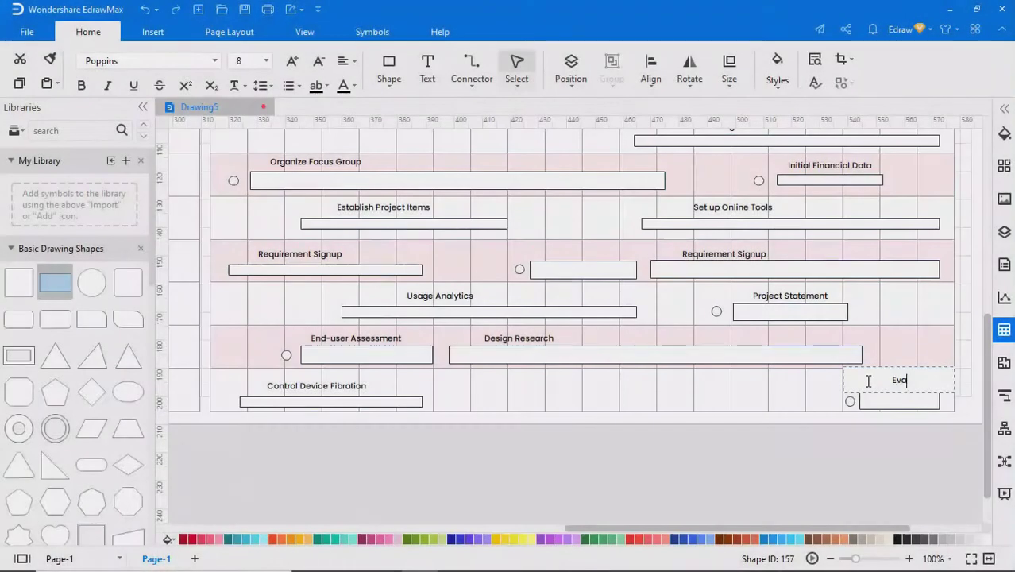
# Finish the "Evaluation" label above the last bar in the grid's bottom row
pyautogui.write('luation')
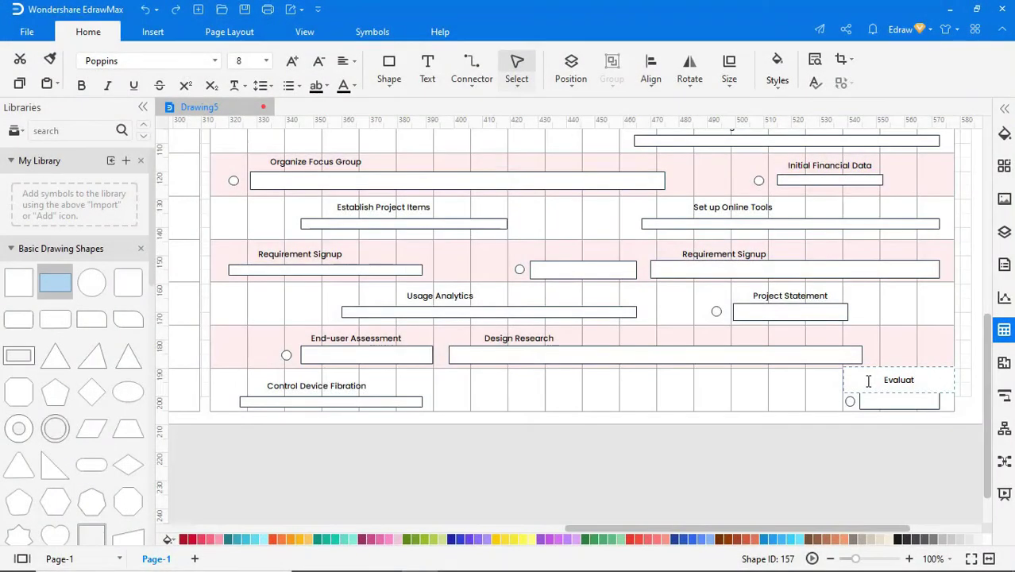
pyautogui.click(891, 446)
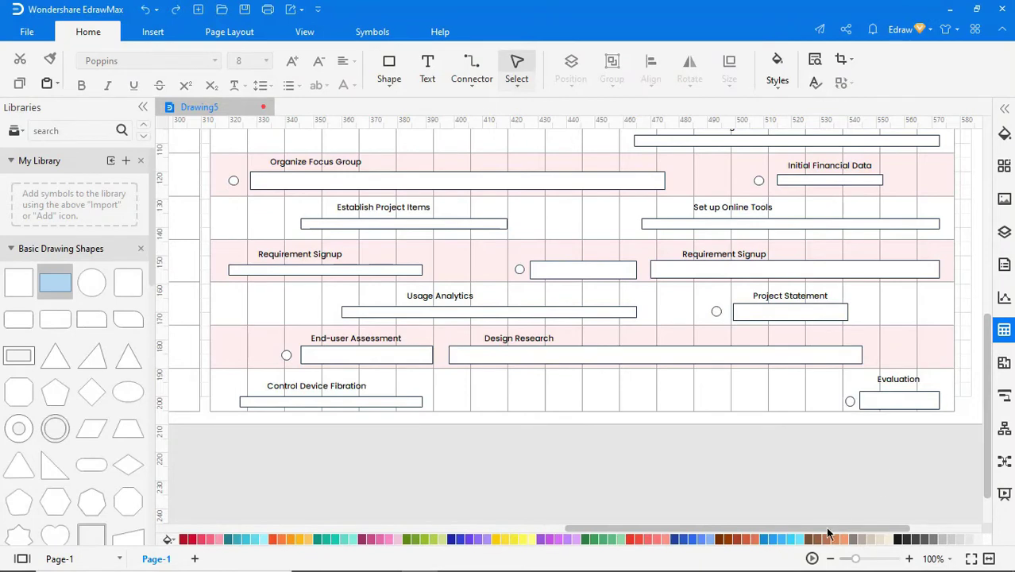
# Fill the M 1 to M 5 cells of the names table with teal green
pyautogui.moveTo(828, 532); pyautogui.dragTo(721, 540)
pyautogui.click(346, 349)
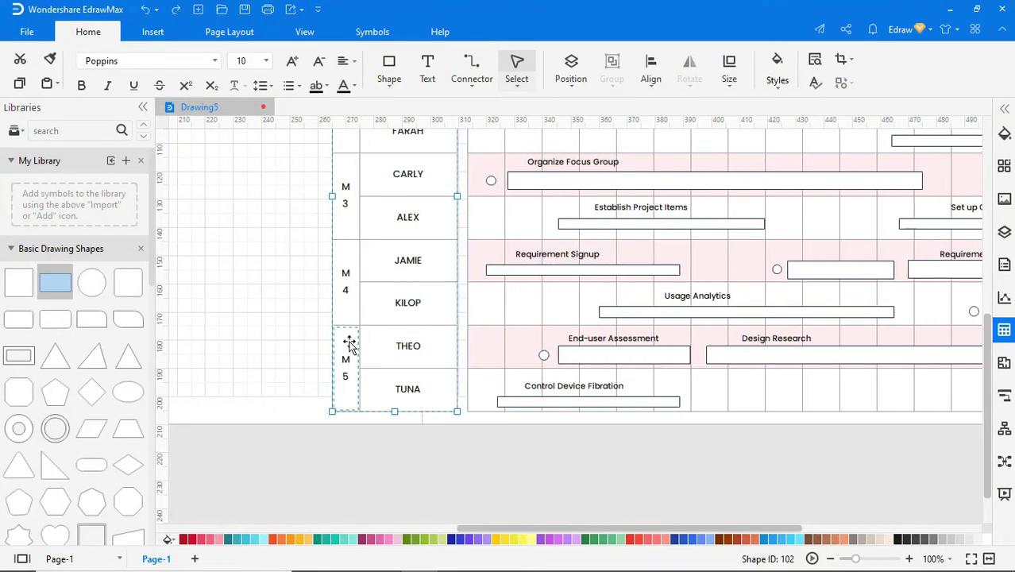
pyautogui.keyDown('ctrl'); pyautogui.scroll(1, 346, 204); pyautogui.keyUp('ctrl')
pyautogui.scroll(1, 344, 218)
pyautogui.scroll(2, 344, 218)
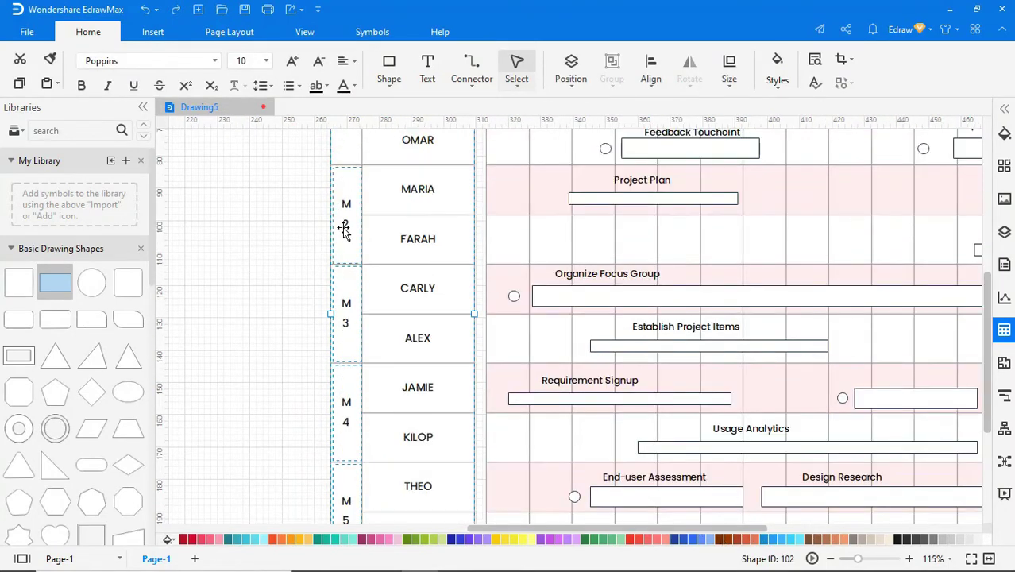
pyautogui.click(335, 539)
# Fill the second-column name cells with grey-brown and the DH01–DH10 header row with orange
pyautogui.moveTo(387, 520); pyautogui.dragTo(395, 205)
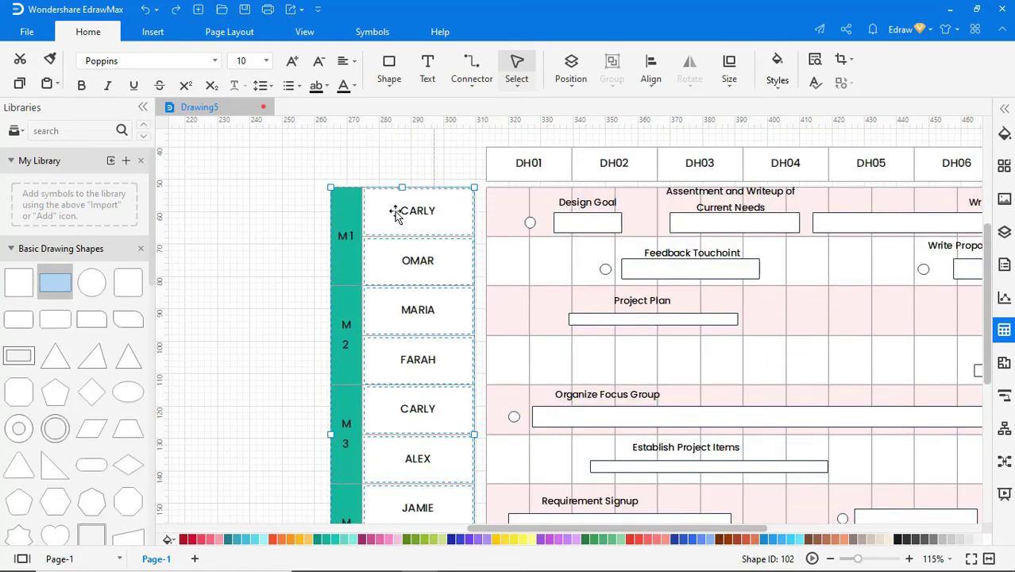
pyautogui.click(861, 540)
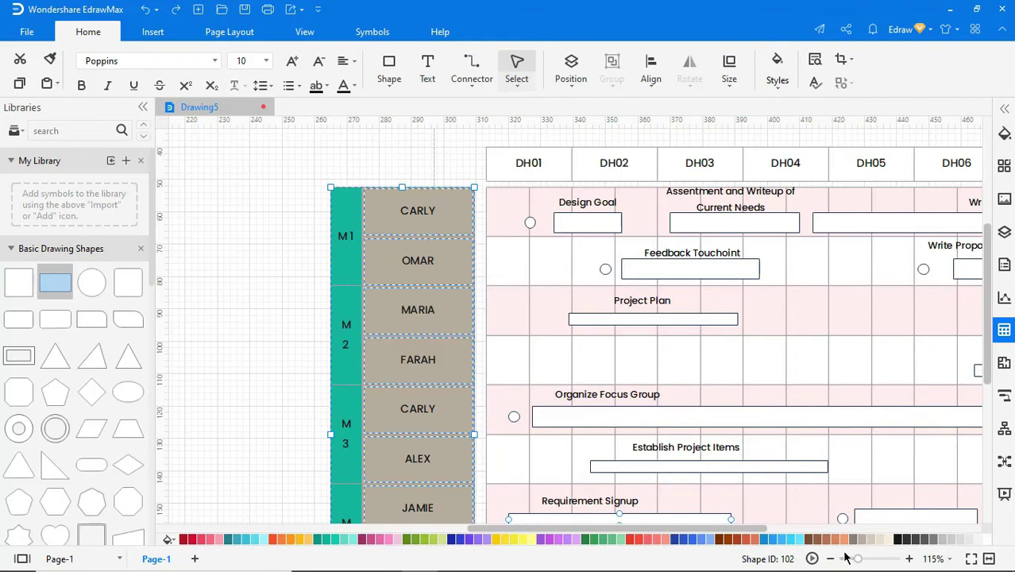
pyautogui.click(294, 481)
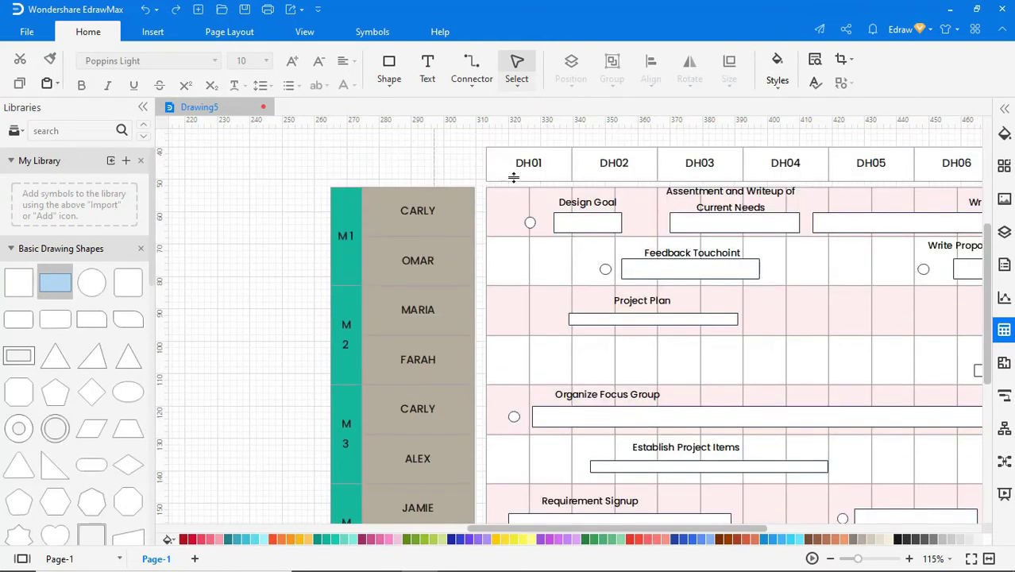
pyautogui.click(513, 177)
pyautogui.click(841, 540)
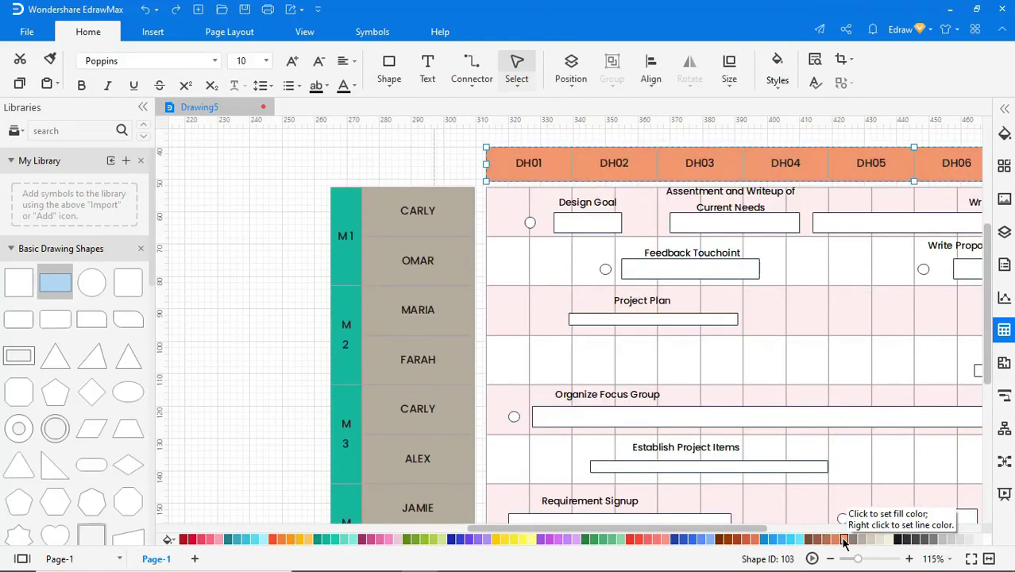
# Fill the first row's circle and "Design Goal" bar with green and the "Assentment and Writeup of Current Needs" bar with blue
pyautogui.click(530, 223)
pyautogui.click(605, 540)
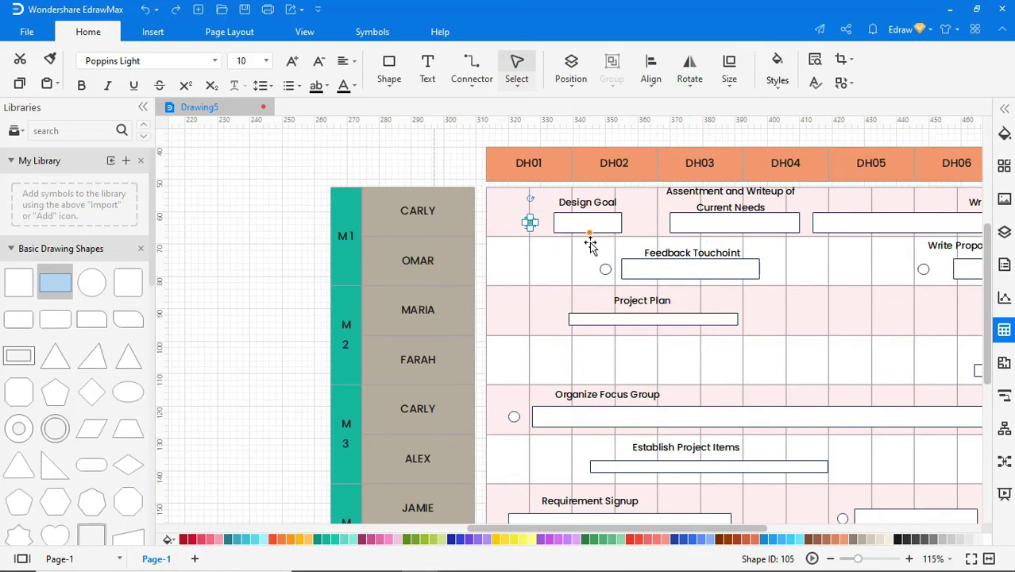
pyautogui.click(587, 223)
pyautogui.click(609, 540)
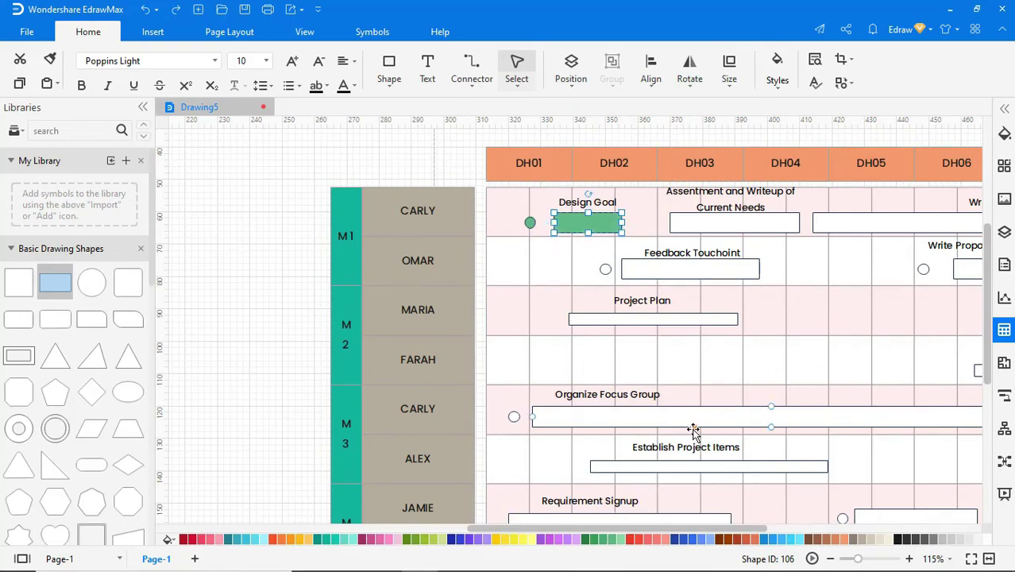
pyautogui.click(723, 223)
pyautogui.click(711, 540)
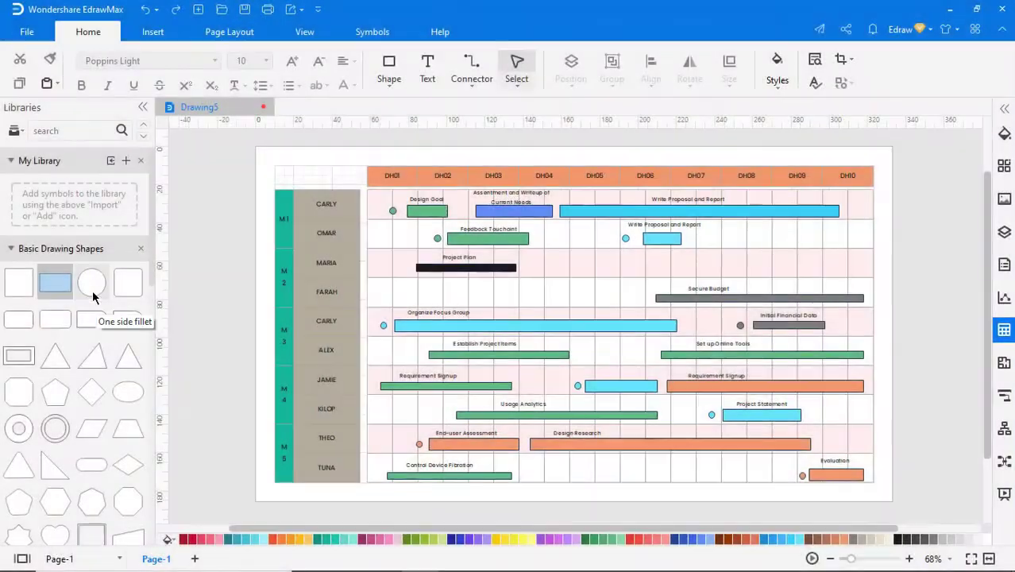
# Add a circle shape above the names table and shrink it to a small title marker
pyautogui.moveTo(92, 282); pyautogui.dragTo(323, 145)
pyautogui.moveTo(336, 145); pyautogui.dragTo(335, 143)
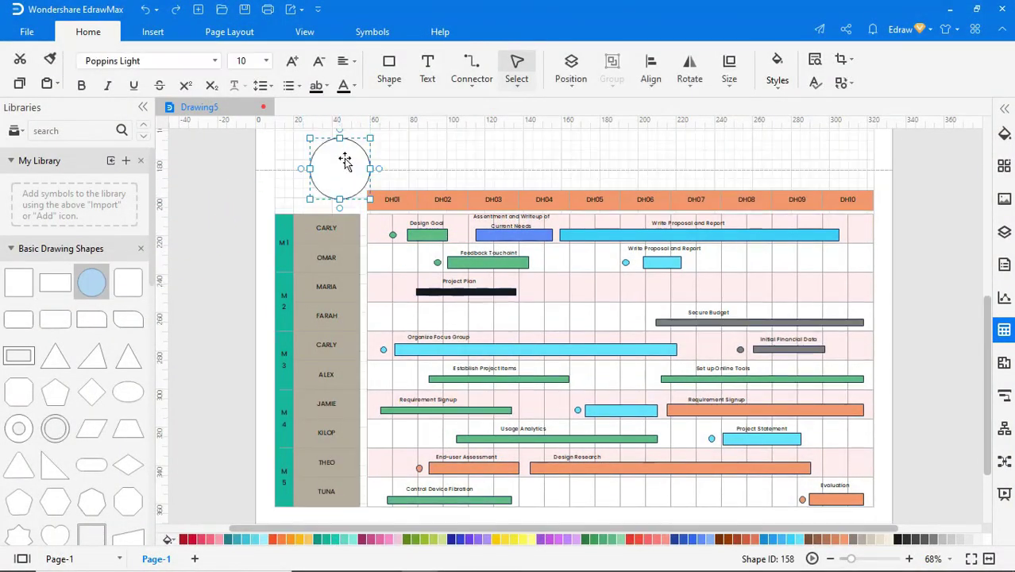
pyautogui.moveTo(363, 189); pyautogui.dragTo(326, 153)
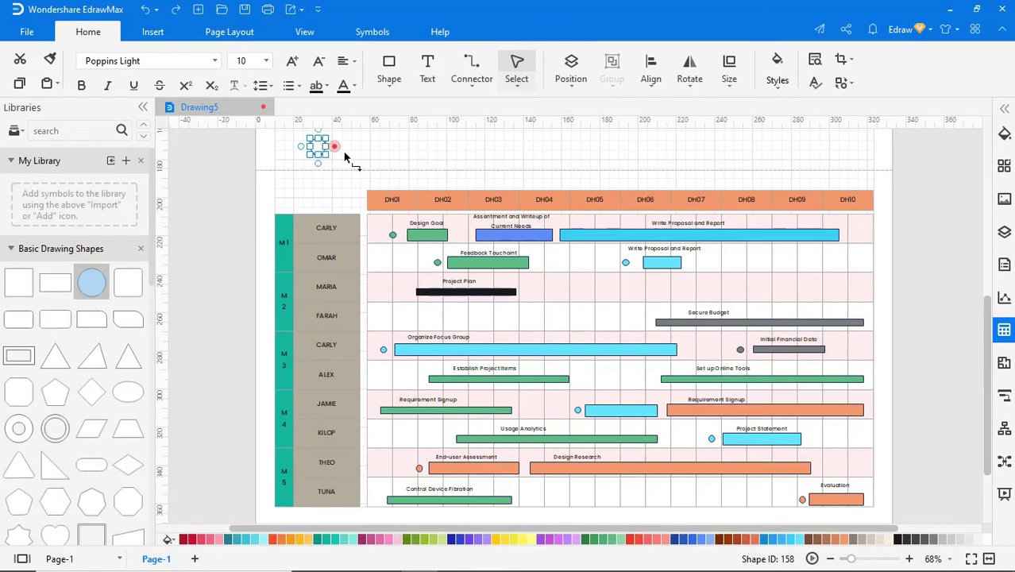
# Add the title text "APP PRODUCT ROADMAP" beside the small circle above the chart
pyautogui.doubleClick(363, 151)
pyautogui.write('APP')
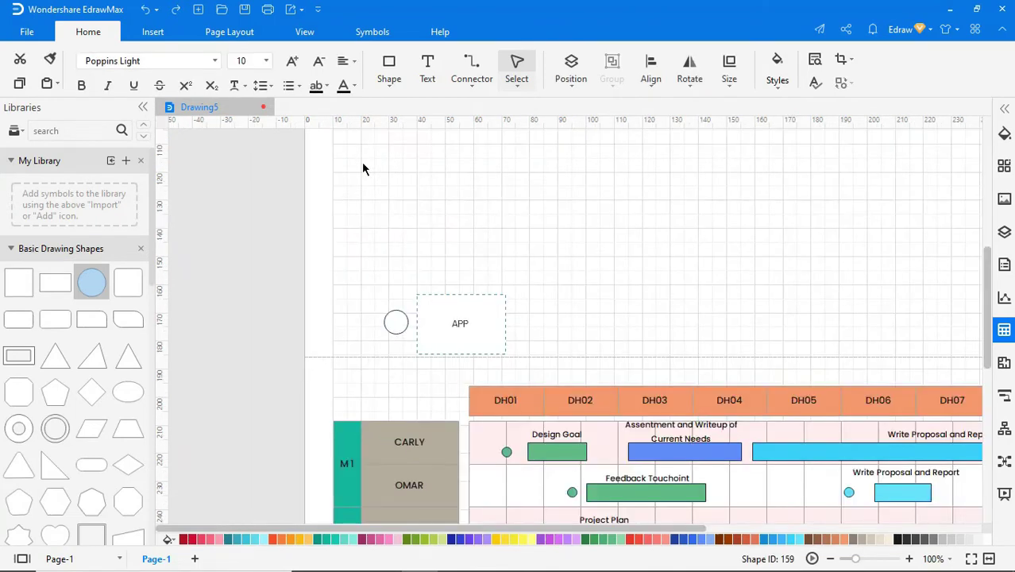
pyautogui.write(' PRODUCT ROADMAP')
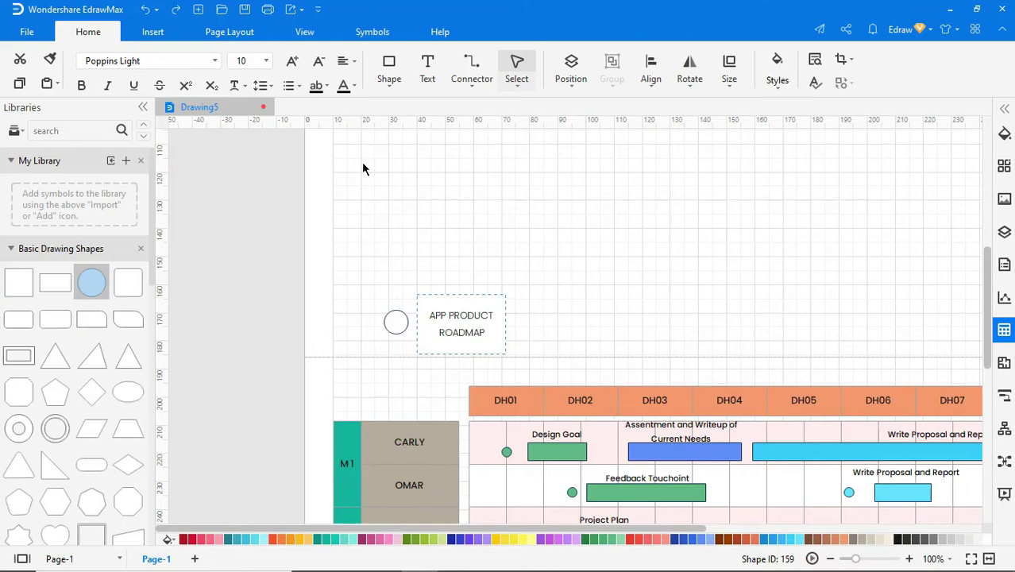
# Set the title's font to Poppins with size 20
pyautogui.hotkey('ctrl', 'a')
pyautogui.click(215, 60)
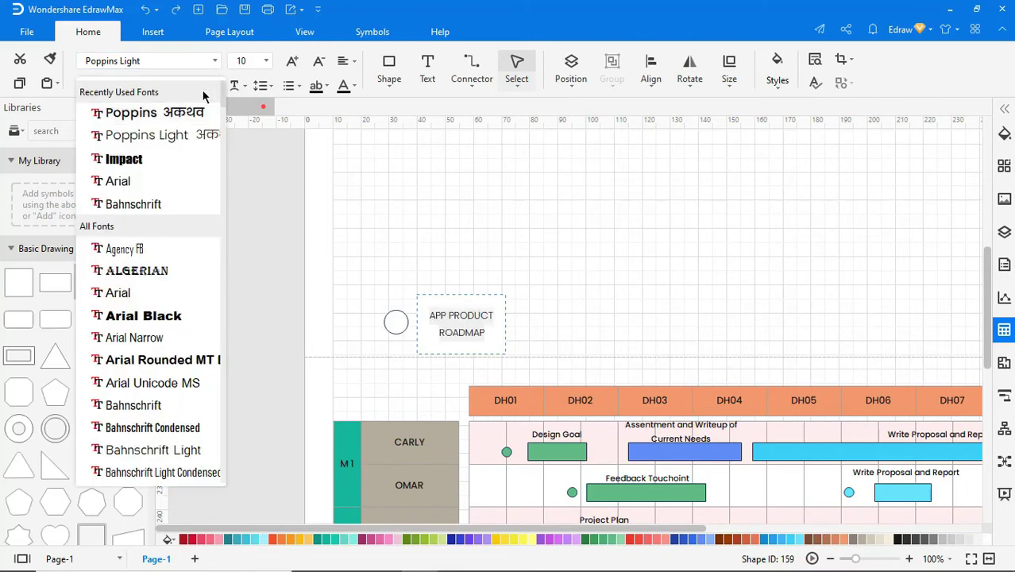
pyautogui.click(159, 108)
pyautogui.click(266, 60)
pyautogui.click(235, 337)
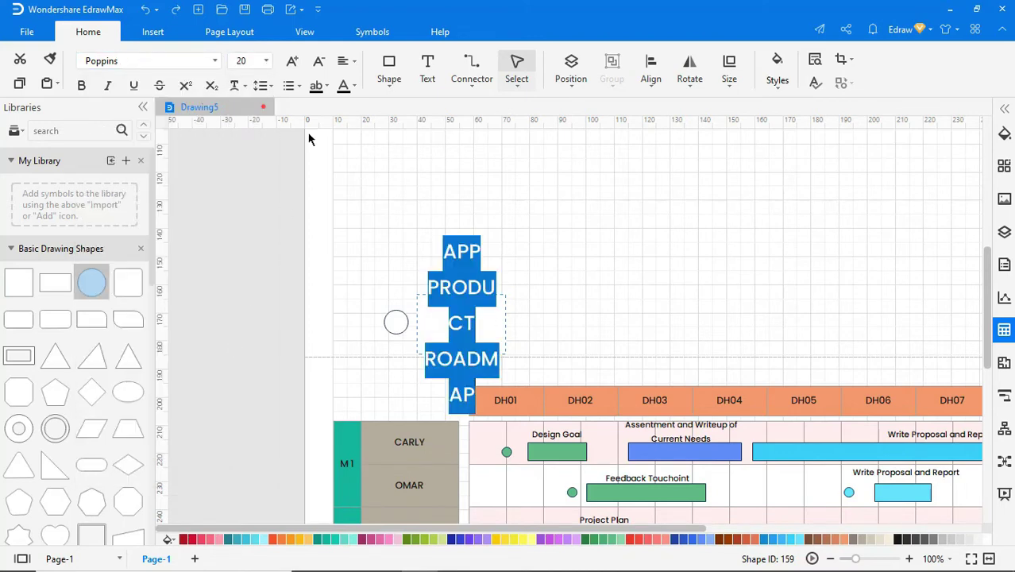
pyautogui.click(347, 61)
# Widen the title's text box so "APP PRODUCT ROADMAP" fits on one line, and adjust its height
pyautogui.scroll(-3, 383, 204)
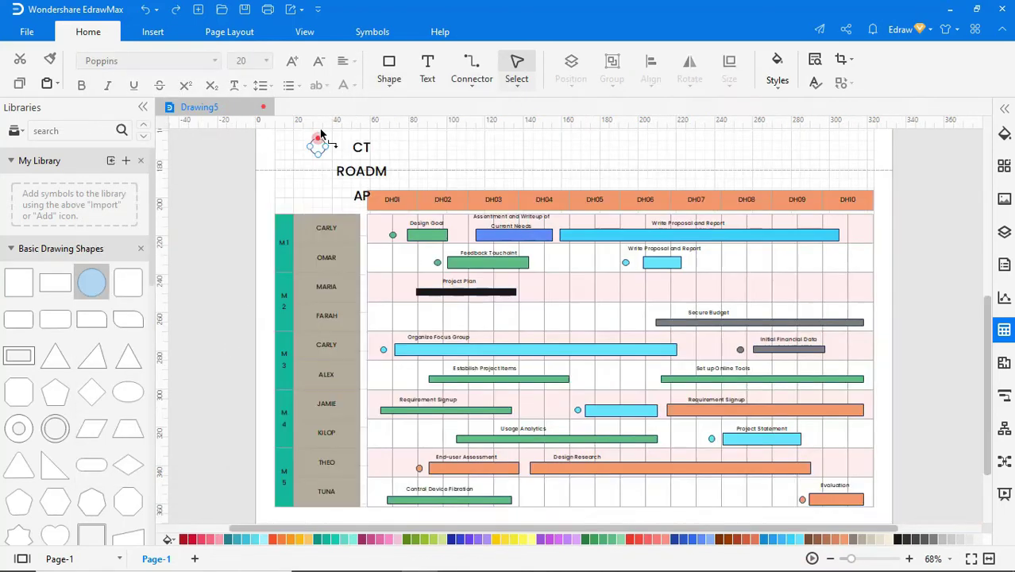
pyautogui.moveTo(389, 163); pyautogui.dragTo(522, 146)
pyautogui.moveTo(419, 213); pyautogui.dragTo(427, 241)
# Change the title's font color to light blue
pyautogui.scroll(3, 428, 172)
pyautogui.doubleClick(412, 265)
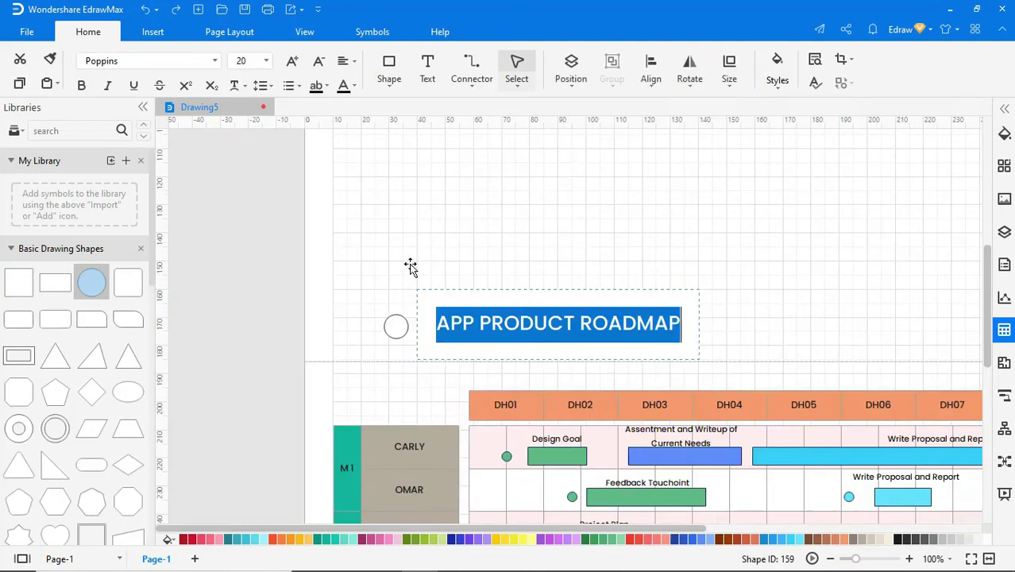
pyautogui.click(347, 86)
pyautogui.click(451, 144)
# Move the title's circle marker closer to the text and fill it with dark blue
pyautogui.click(396, 326)
pyautogui.moveTo(320, 272); pyautogui.dragTo(331, 280)
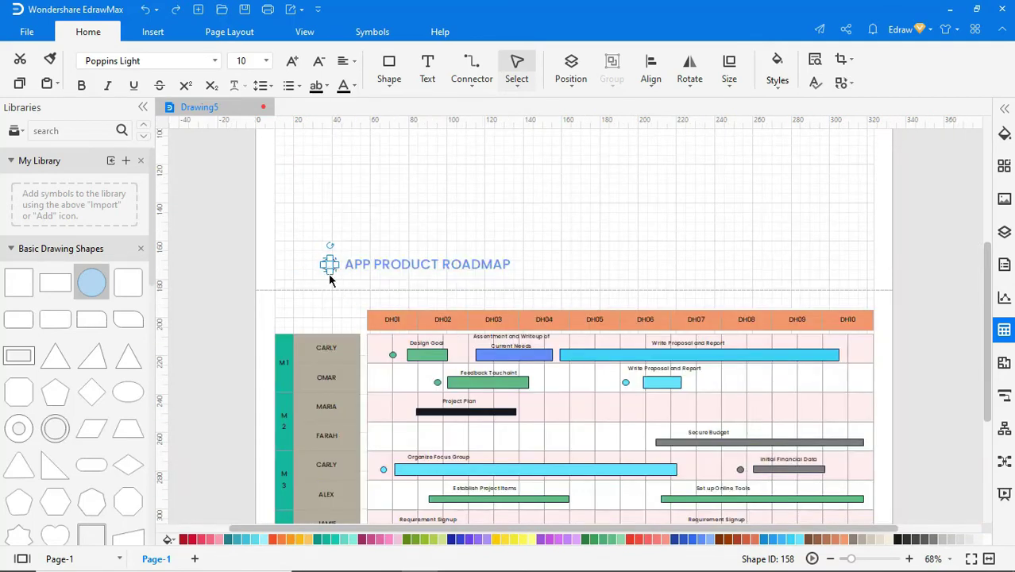
pyautogui.click(454, 539)
# Fit the page to the drawing and display the whole page
pyautogui.rightClick(586, 272)
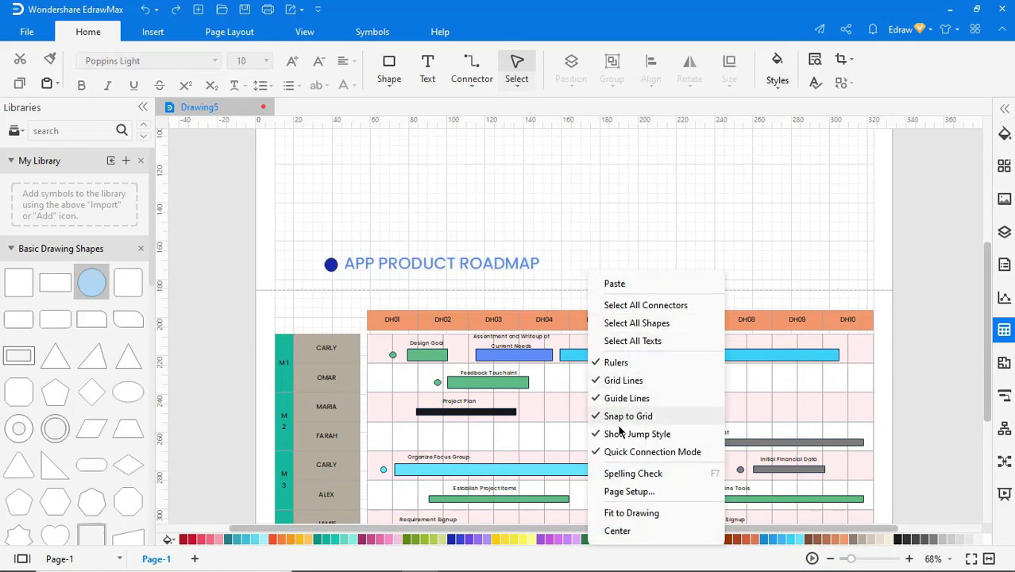
pyautogui.click(619, 514)
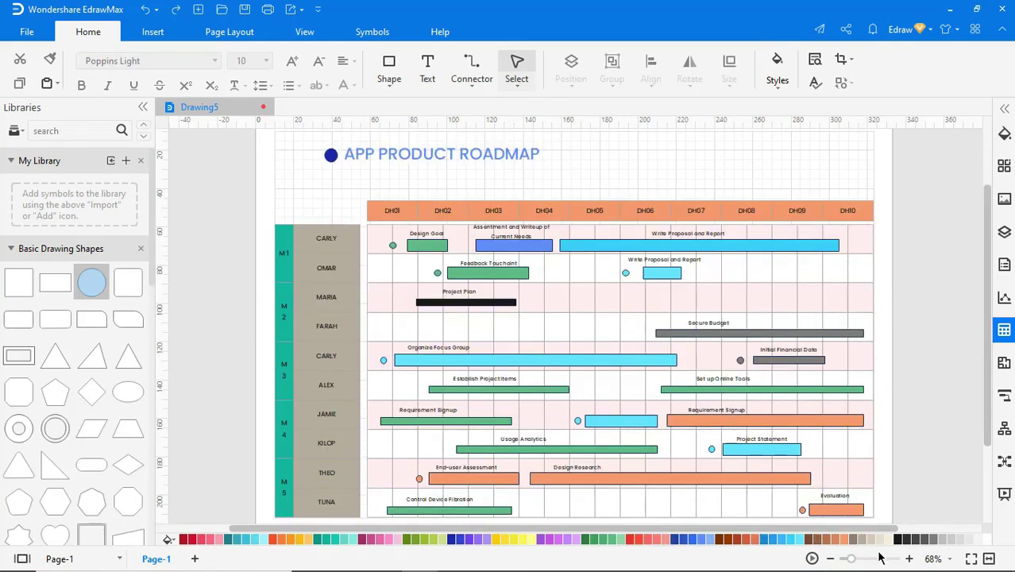
pyautogui.click(970, 559)
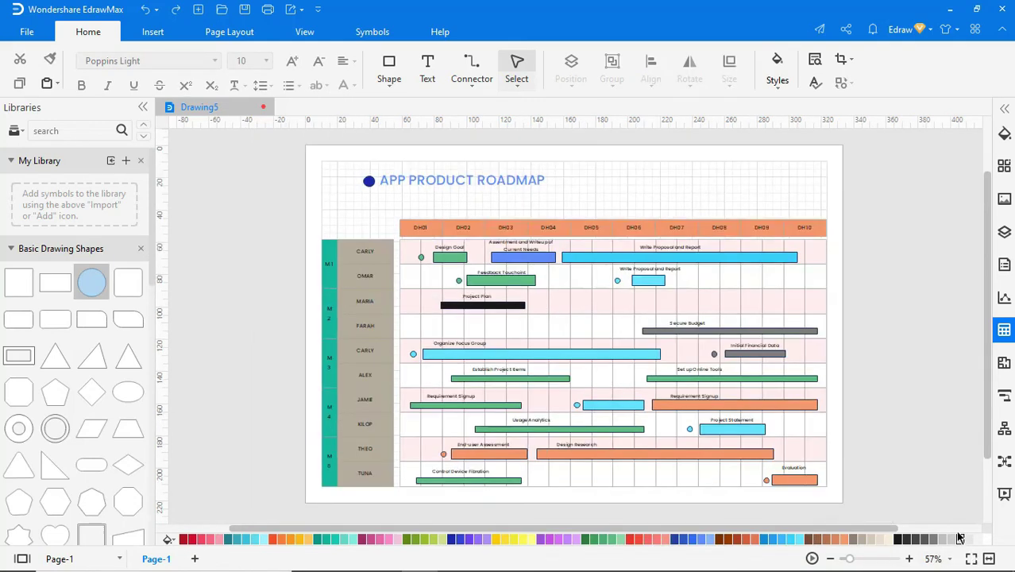
# Set the page background color to white
pyautogui.click(233, 35)
pyautogui.click(542, 73)
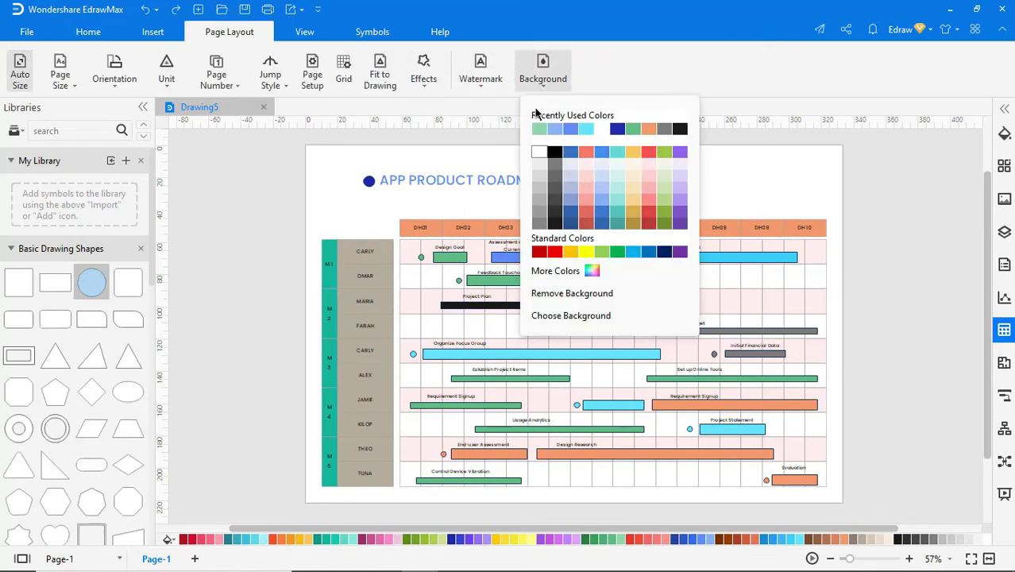
pyautogui.click(538, 155)
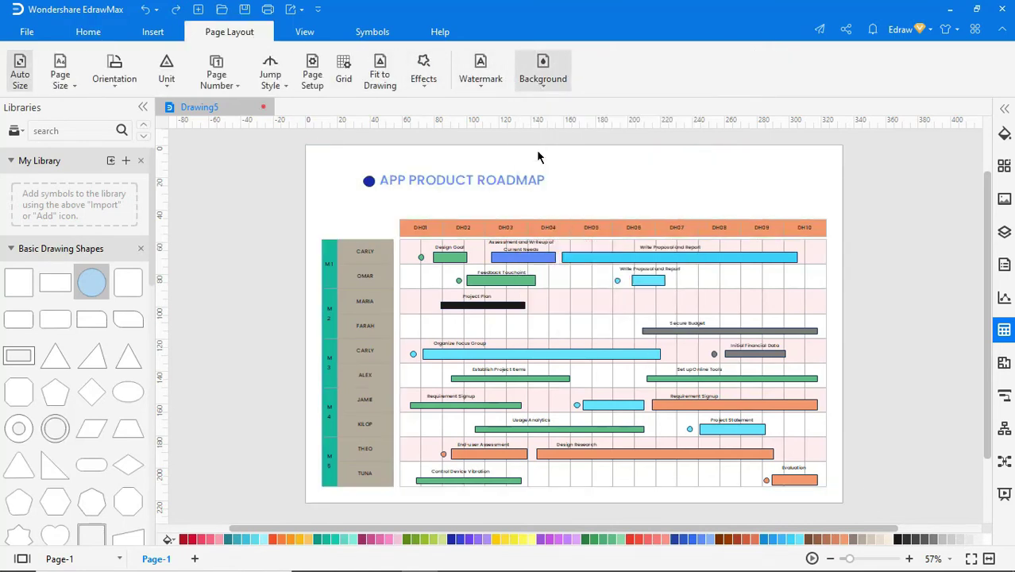
# Start the presentation from the current page
pyautogui.click(305, 32)
pyautogui.click(97, 72)
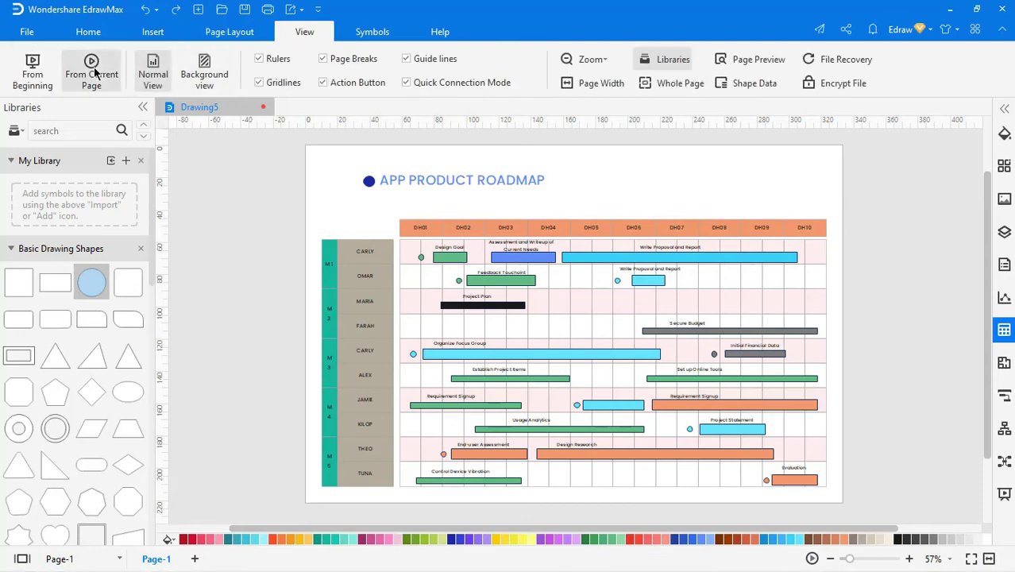